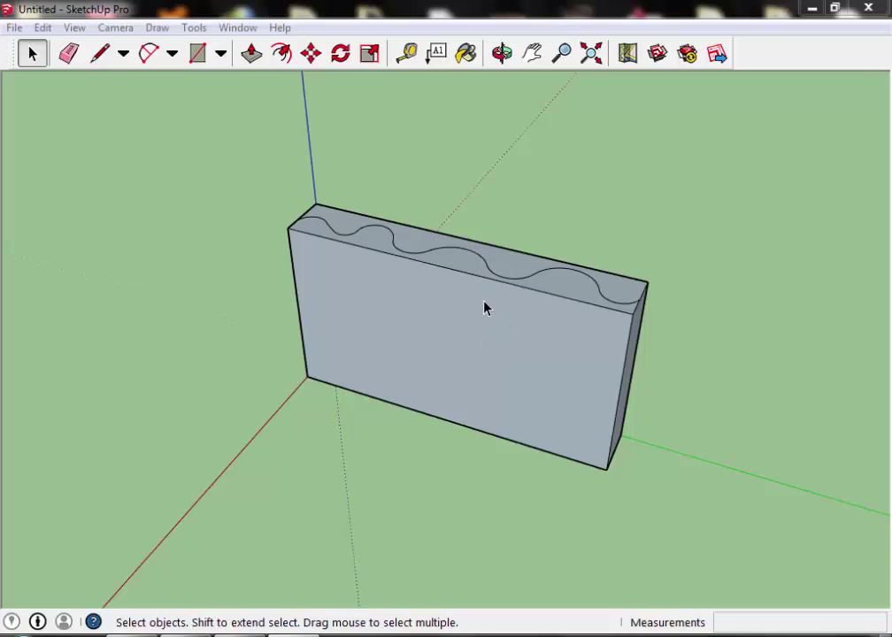
Orbit the box to a tilted view that shows its wavy top face
click(484, 307)
key(o)
mouse_move(414, 413)
mouse_down()
mouse_move(471, 519)
mouse_move(485, 428)
mouse_up()
key(space)
click(477, 442)
middle_drag(468, 436, 476, 411)
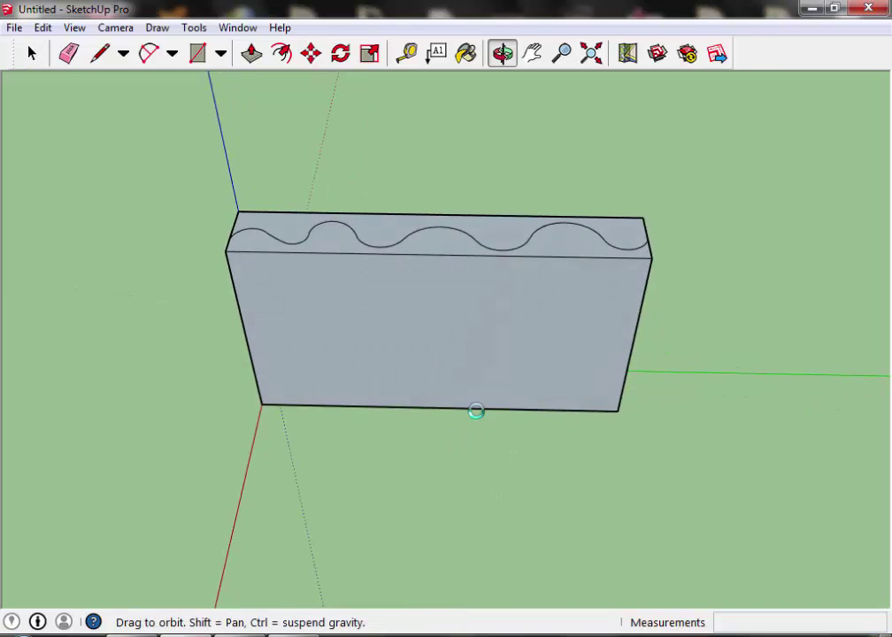
mouse_move(476, 411)
mouse_down()
mouse_move(400, 542)
mouse_move(379, 442)
mouse_up()
key(space)
Push the wavy top face down 11' 1/4" to the box's base, redoing the push once
key(p)
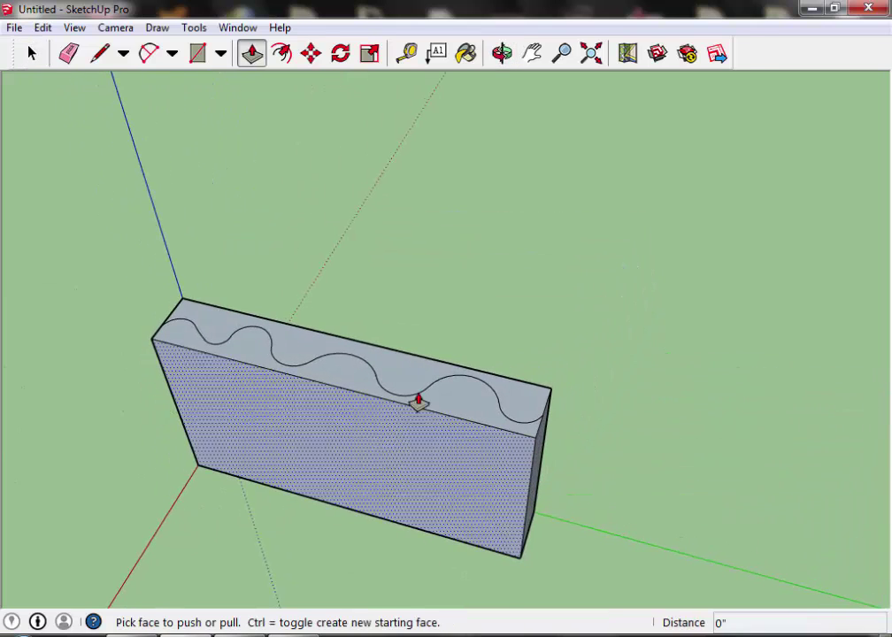
click(446, 408)
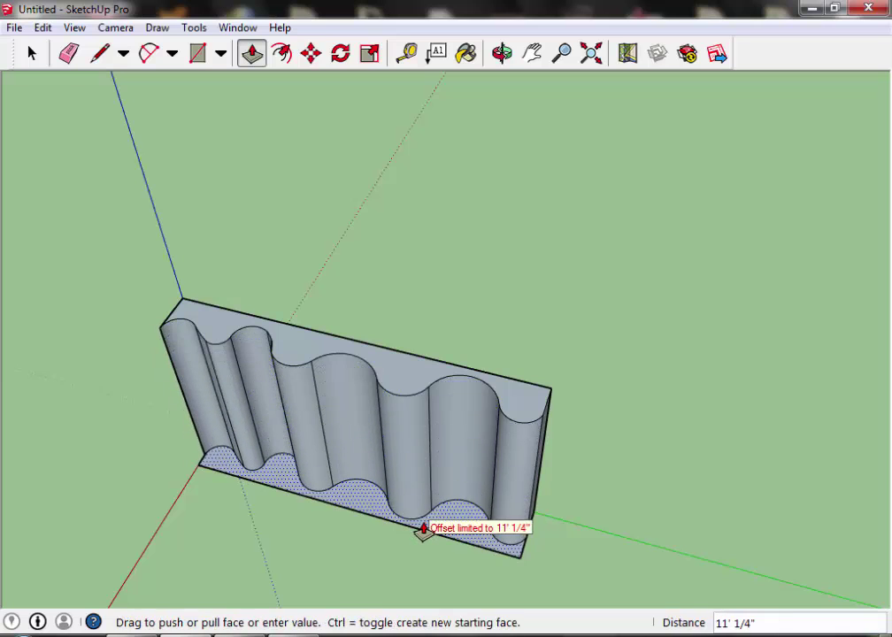
click(424, 530)
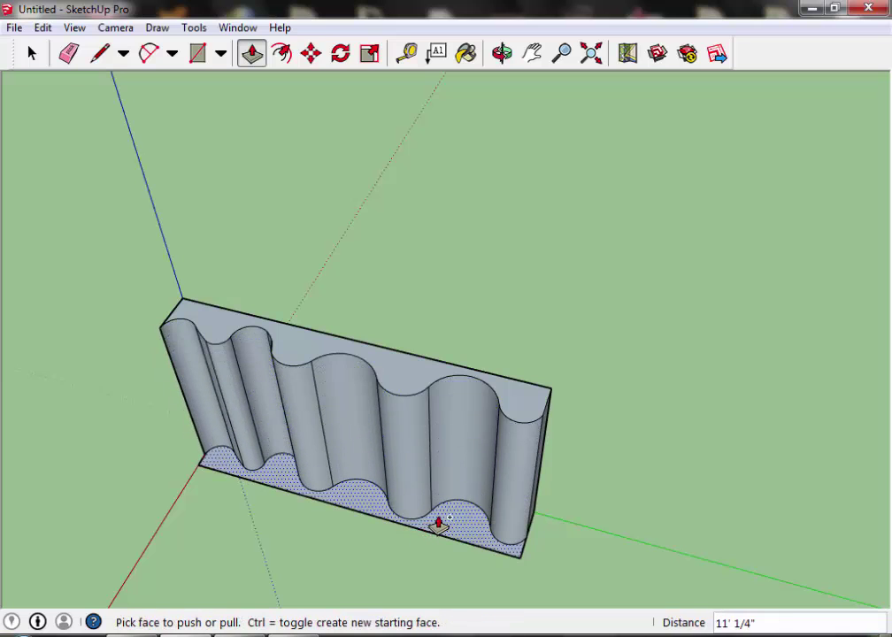
key(ctrl+z)
middle_drag(422, 533, 512, 303)
click(534, 239)
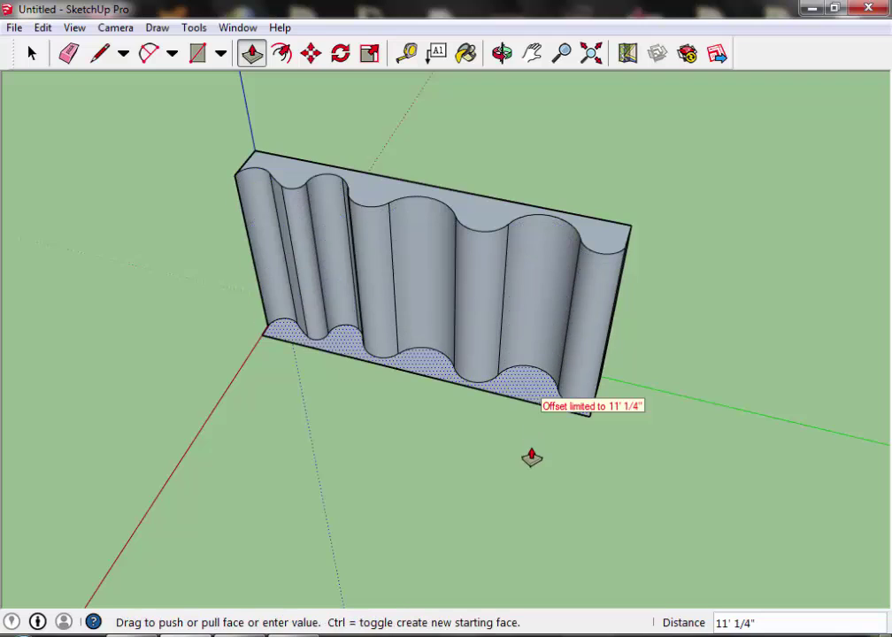
scroll(527, 416, up, 3)
click(624, 433)
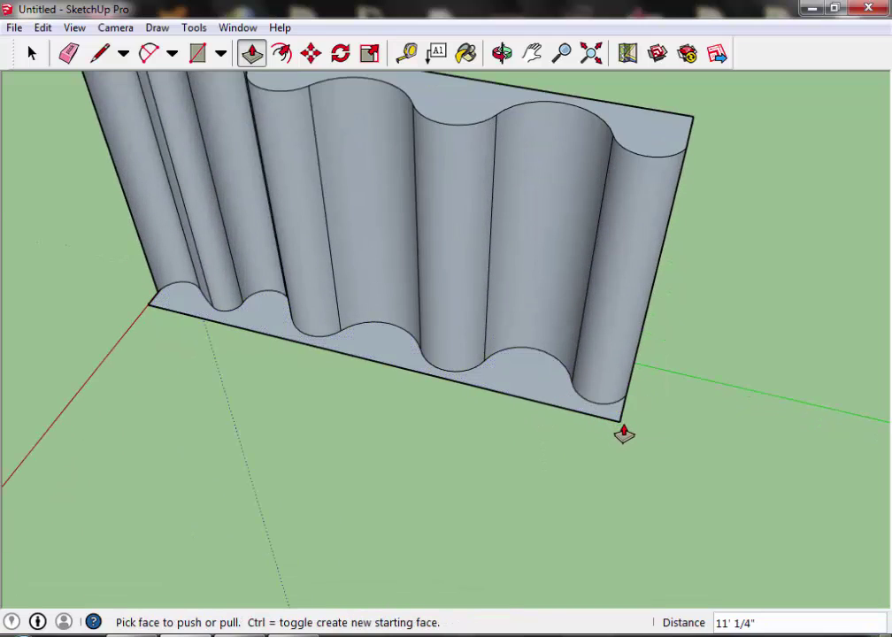
Delete the fluted wall's bottom face and soften the vertical seam edges across the flutes
key(space)
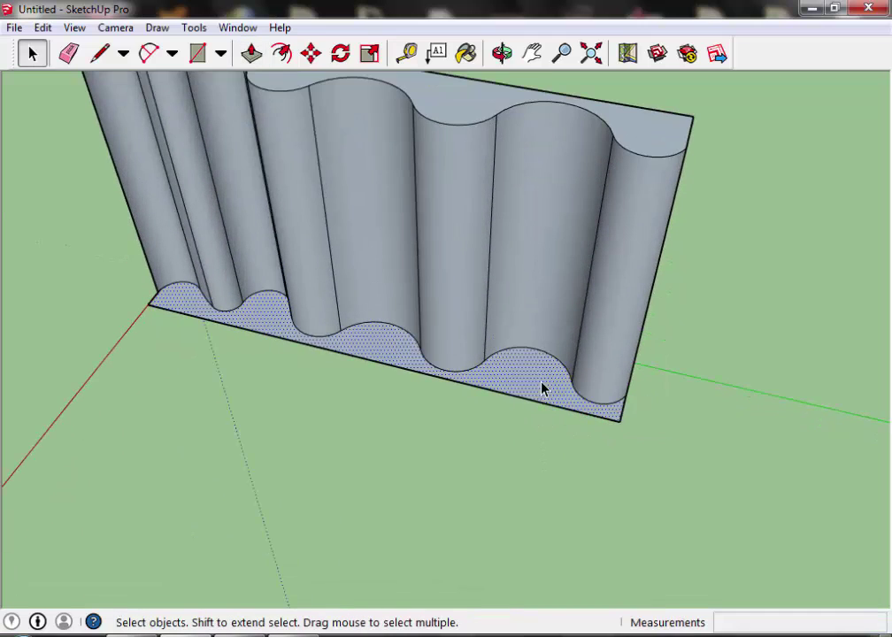
key(Delete)
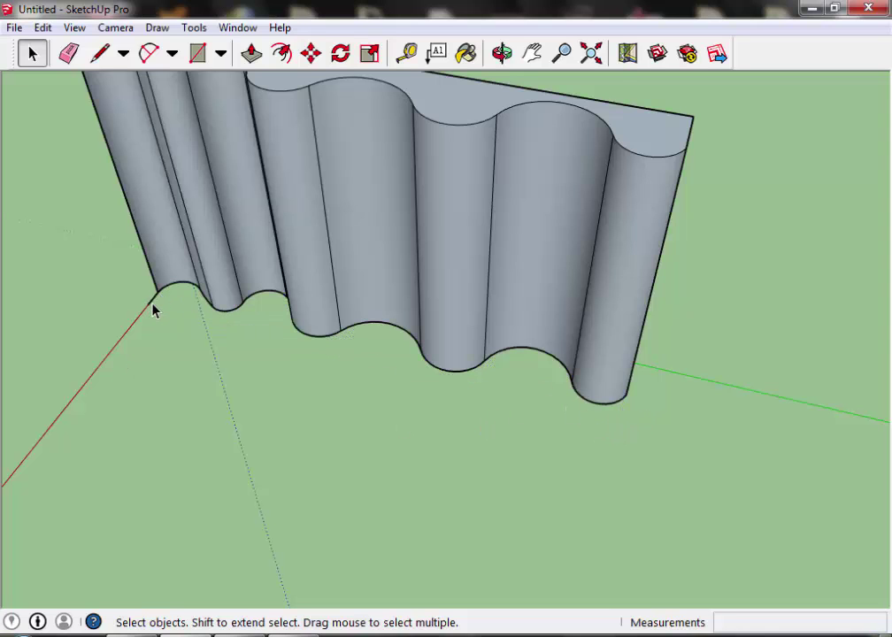
middle_drag(239, 363, 321, 423)
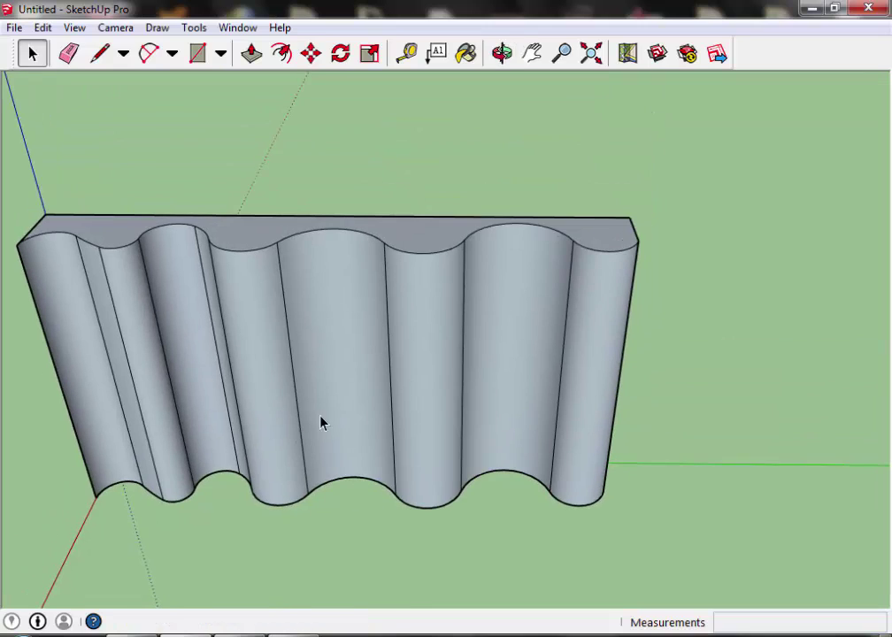
key(e)
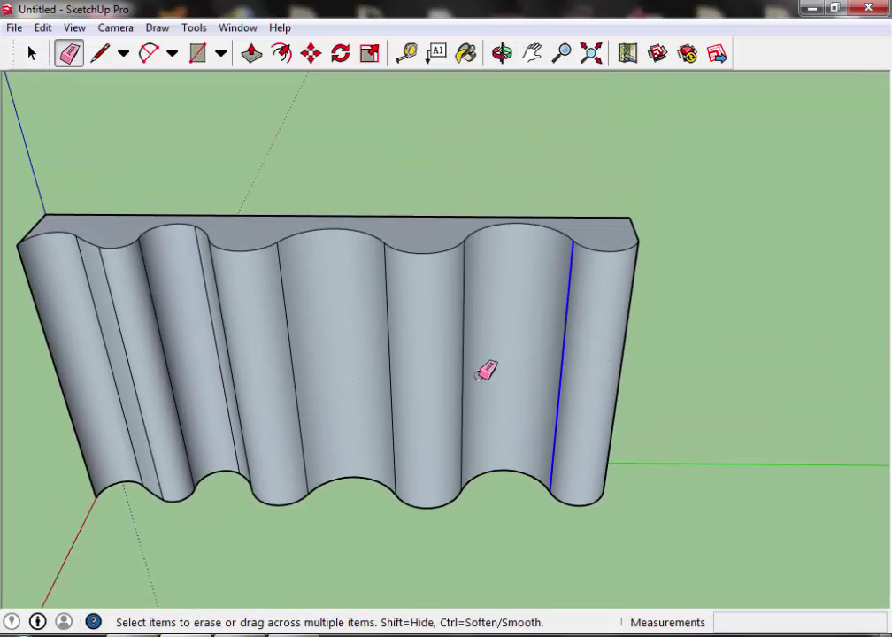
drag(483, 373, 122, 370)
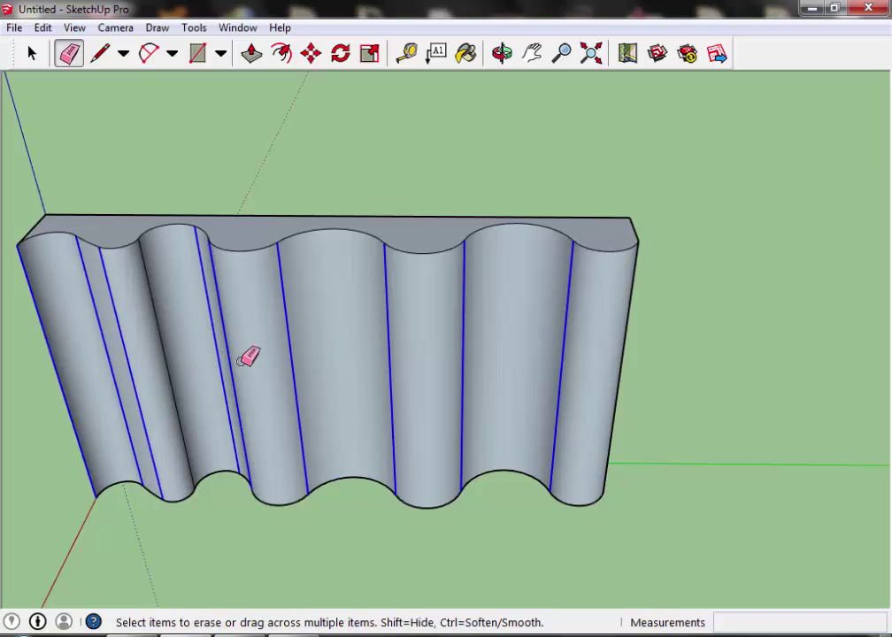
ctrl+drag(163, 331, 188, 331)
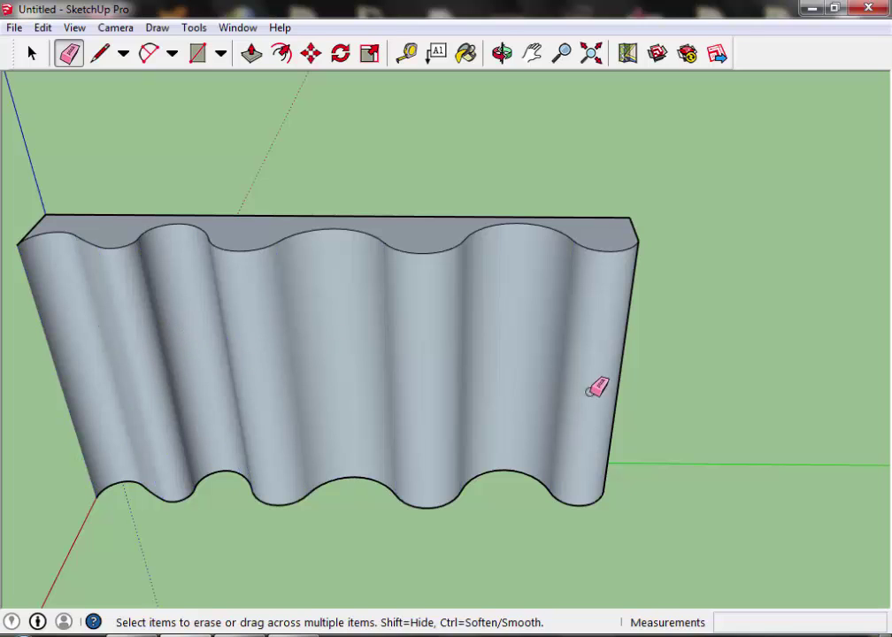
Delete the fluted wall's top face
key(space)
mouse_move(478, 424)
middle_down()
mouse_move(459, 390)
mouse_move(454, 303)
mouse_move(150, 467)
mouse_move(407, 381)
mouse_move(351, 461)
middle_up()
key(Delete)
key(Delete)
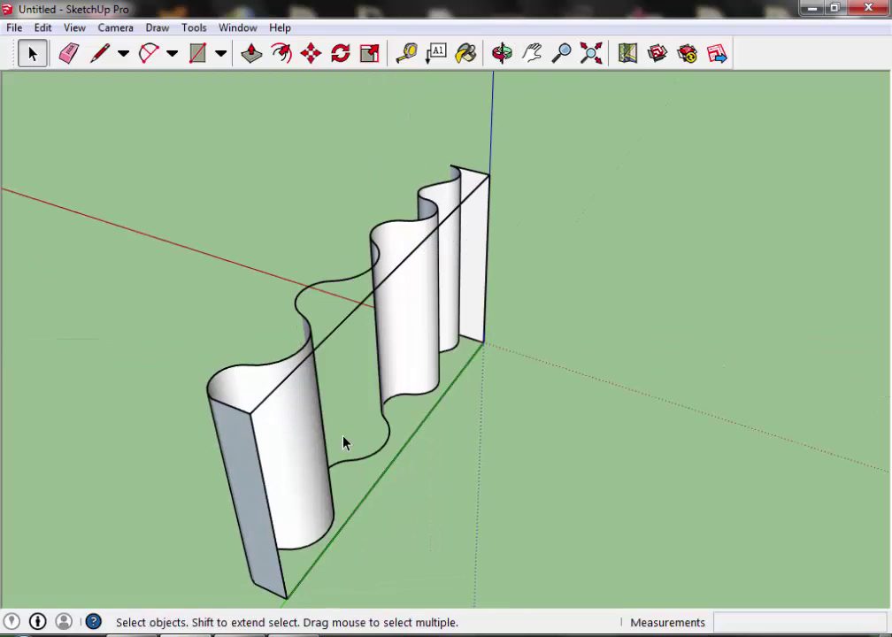
Undo the last deletion, then erase the flat end face beside the wavy wall
key(ctrl+z)
mouse_move(315, 460)
middle_down()
mouse_move(497, 522)
mouse_move(408, 474)
mouse_move(661, 379)
mouse_move(479, 412)
middle_up()
mouse_move(413, 404)
middle_down()
mouse_move(396, 418)
mouse_move(103, 313)
mouse_move(219, 368)
mouse_move(311, 448)
middle_up()
key(e)
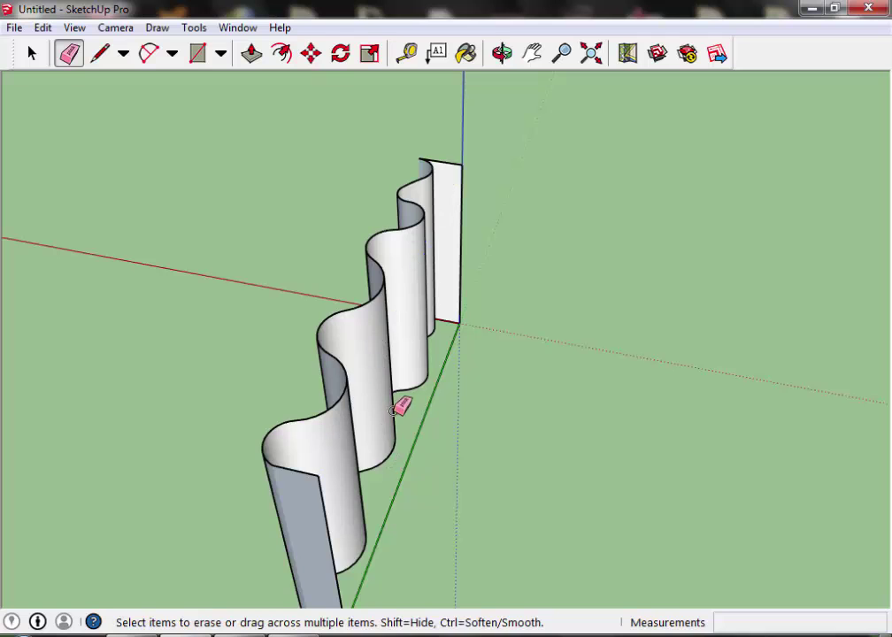
middle_drag(394, 409, 171, 315)
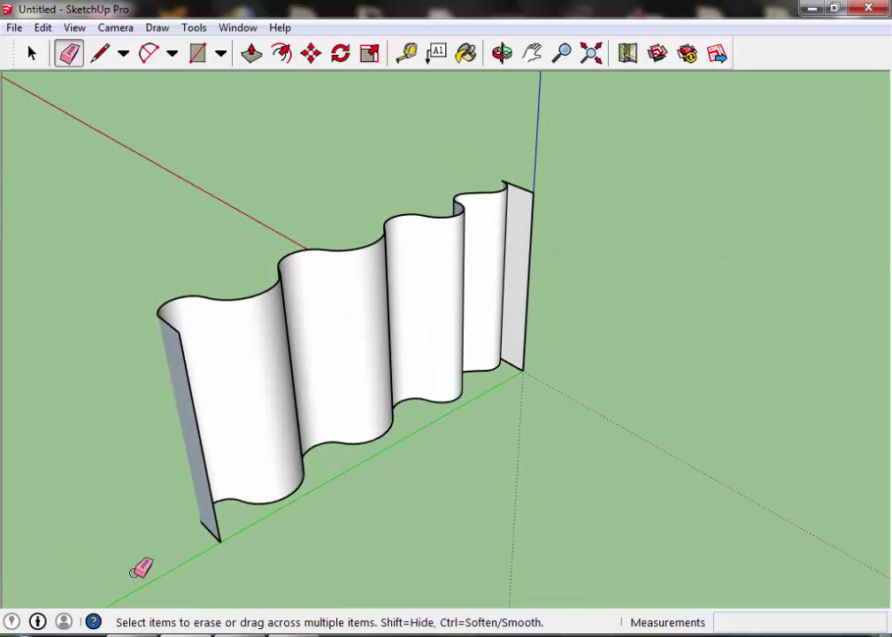
mouse_move(142, 569)
middle_down()
mouse_move(235, 508)
mouse_move(366, 513)
mouse_move(449, 425)
mouse_move(466, 538)
mouse_move(427, 442)
mouse_move(434, 410)
mouse_move(382, 400)
middle_up()
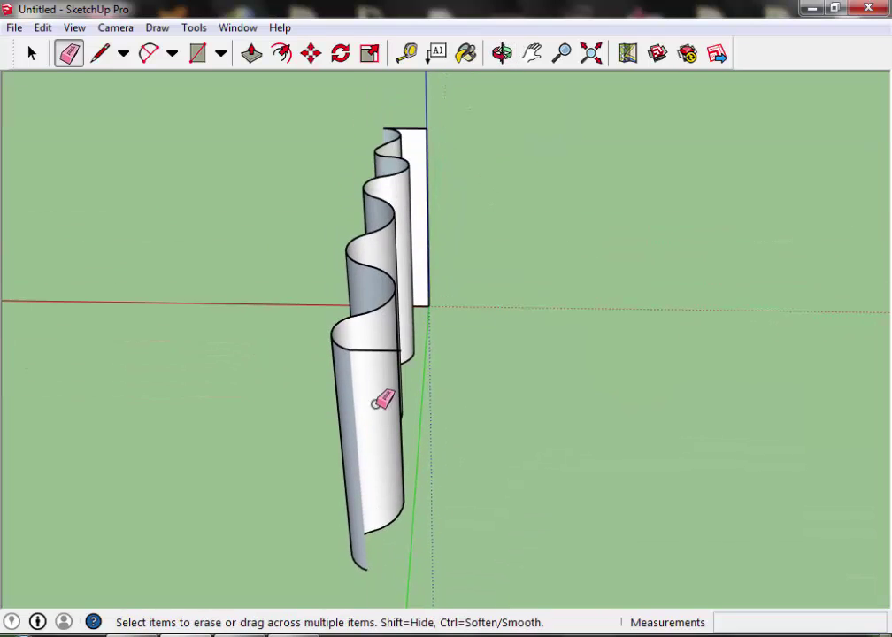
mouse_move(363, 351)
middle_down()
mouse_move(569, 309)
mouse_move(288, 372)
mouse_move(503, 283)
middle_up()
click(492, 280)
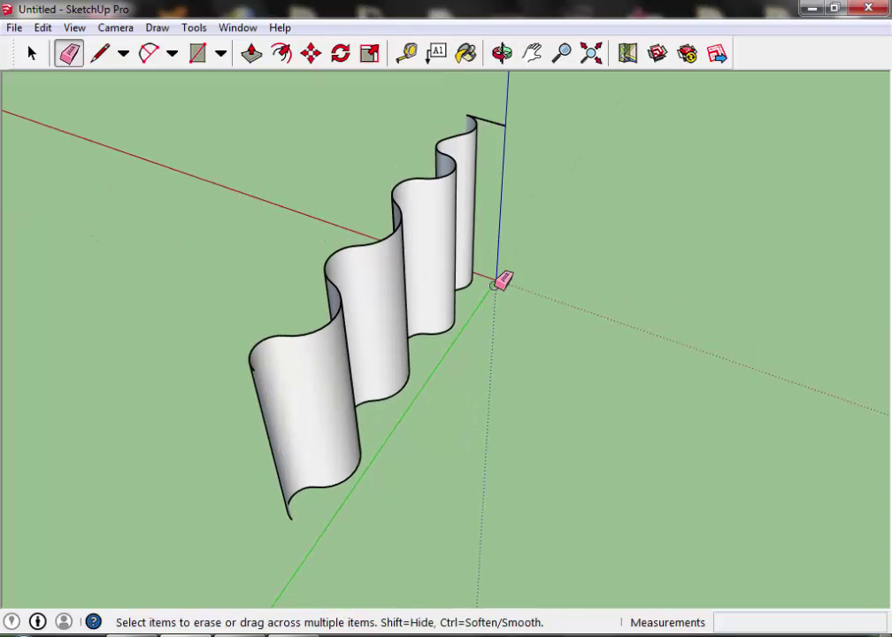
mouse_move(502, 144)
middle_down()
mouse_move(484, 189)
mouse_move(689, 198)
mouse_move(757, 166)
middle_up()
middle_drag(601, 272, 408, 369)
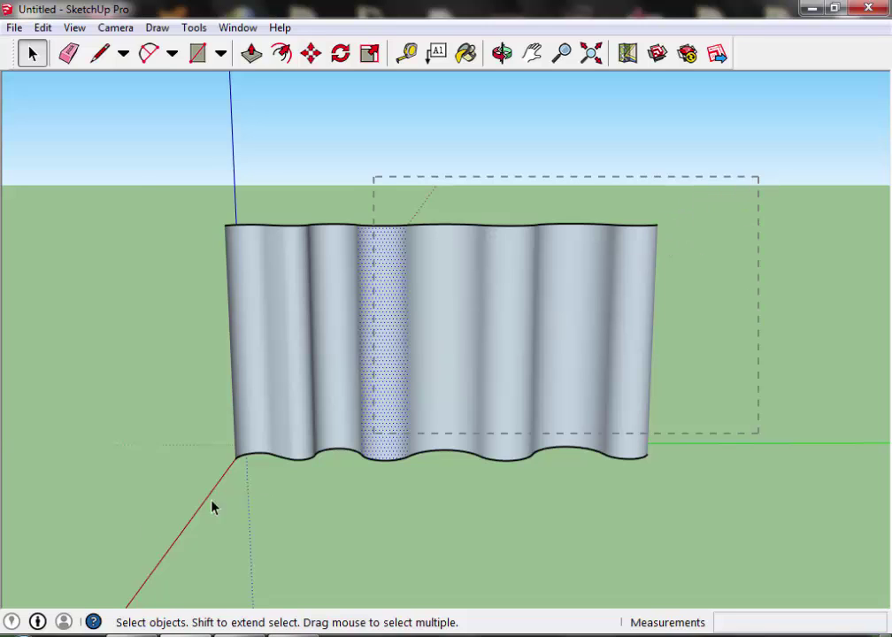
Scale the curtain's top wavy edge to 0.30 along green, then select the whole surface
drag(212, 507, 140, 537)
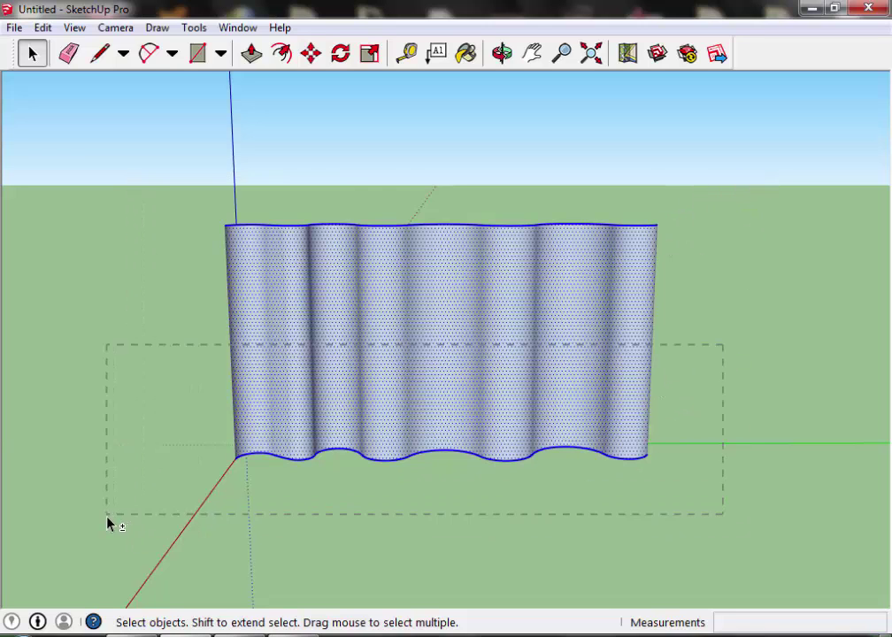
click(238, 509)
key(s)
middle_drag(577, 209, 609, 433)
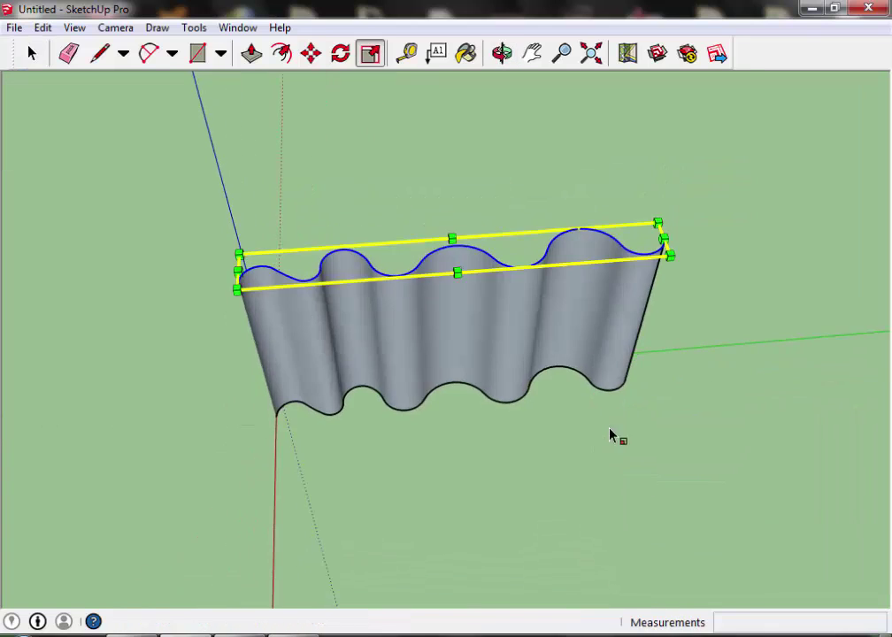
scroll(657, 233, up, 3)
click(668, 263)
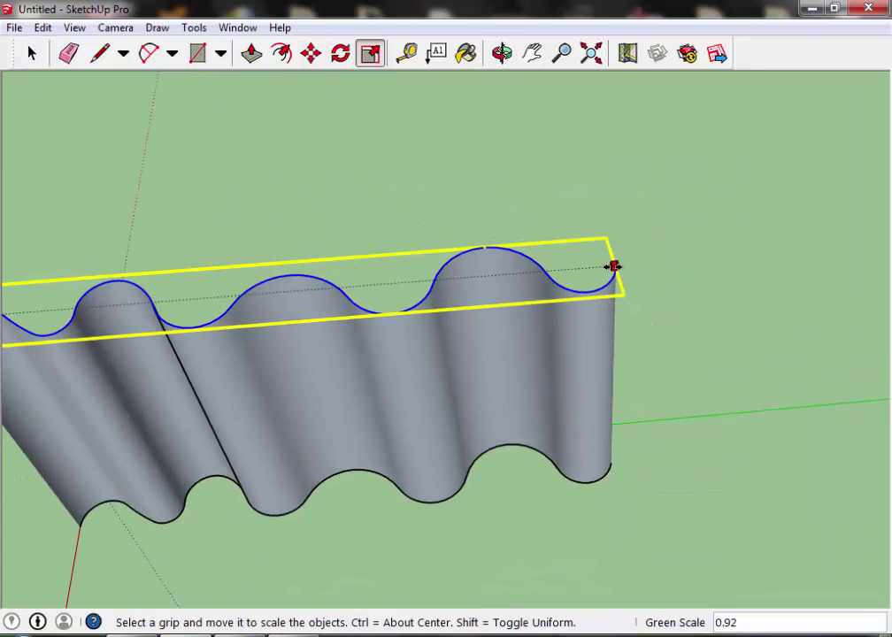
scroll(613, 264, down, 3)
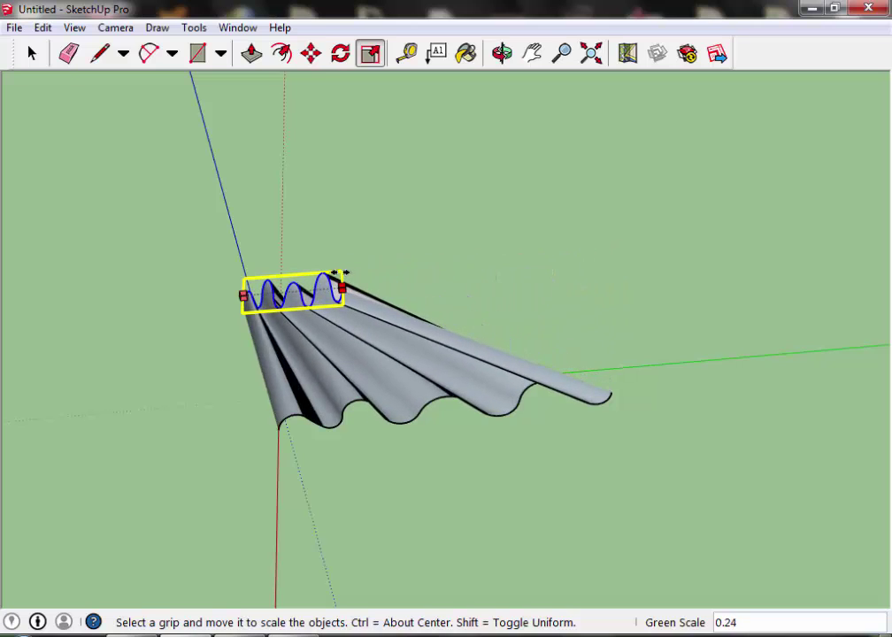
click(366, 285)
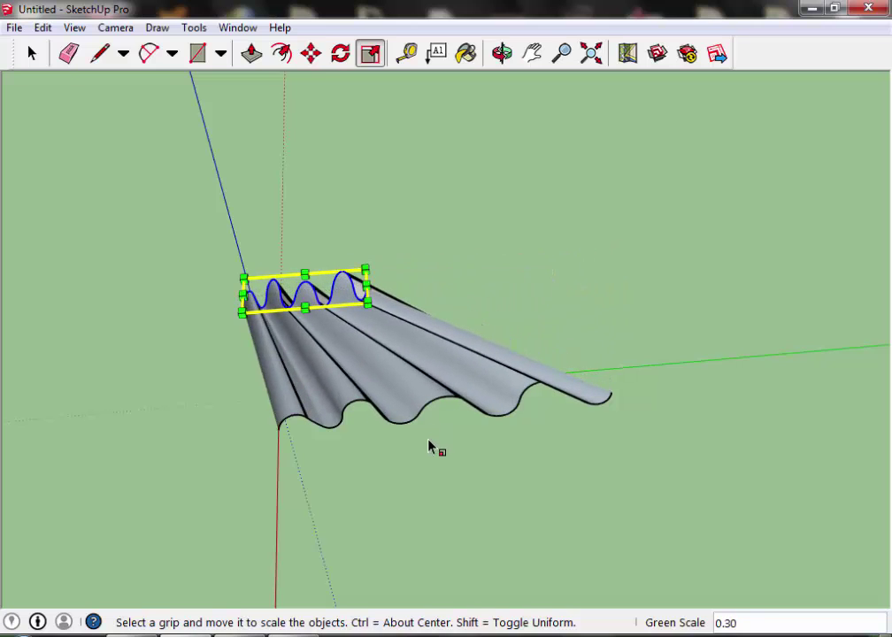
key(space)
click(705, 211)
key(ctrl+a)
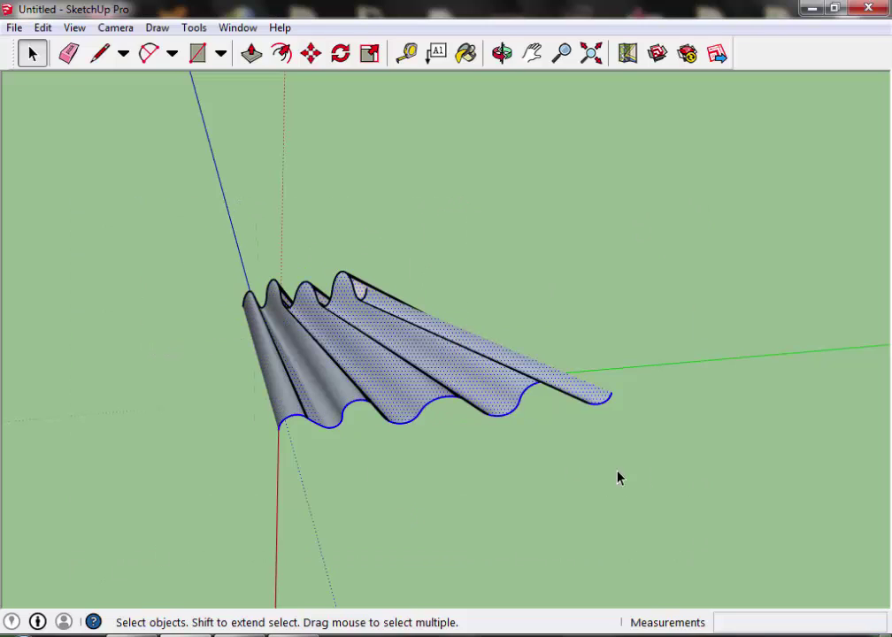
Scale the curtain surface to Green,Blue 0.50,1.00, halving its width
key(s)
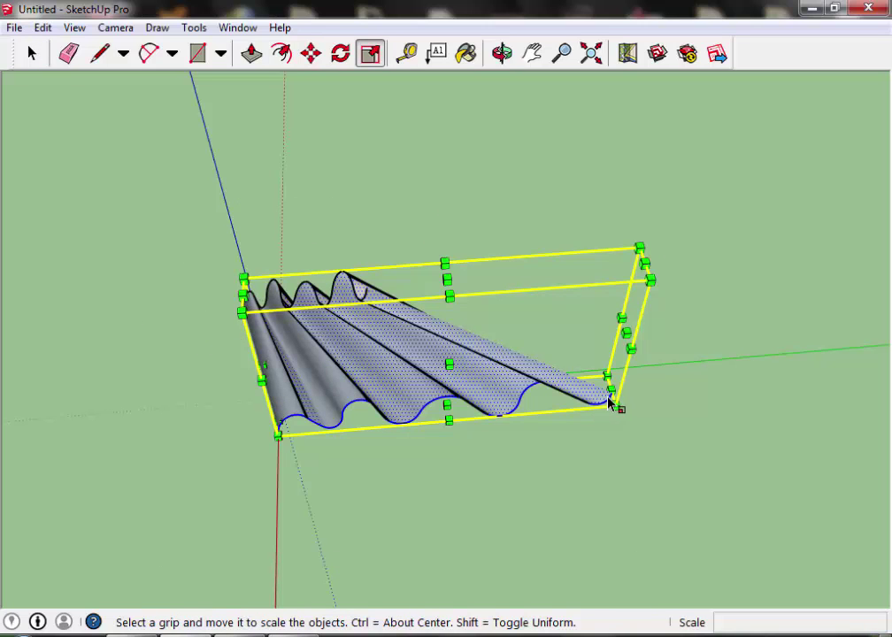
drag(610, 403, 467, 413)
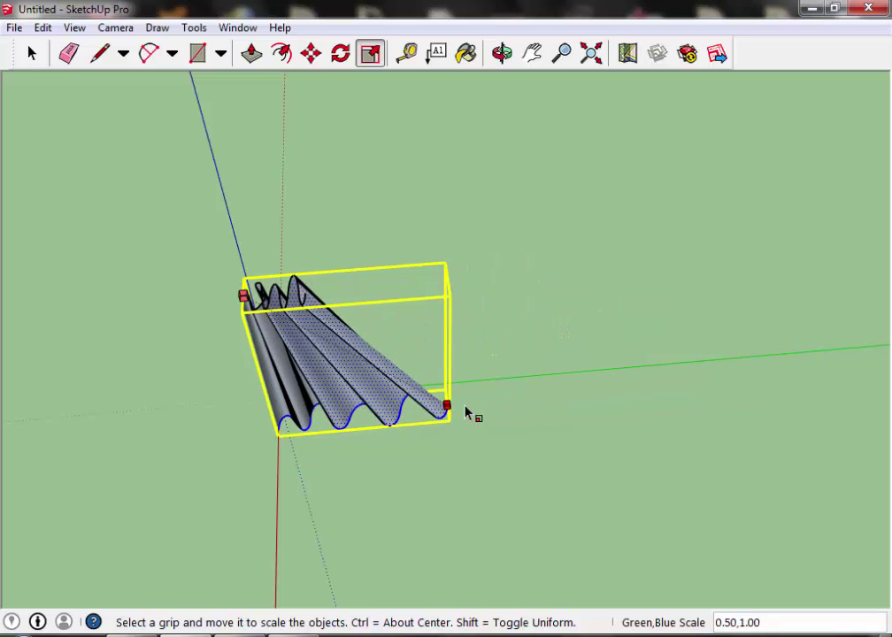
key(space)
click(378, 524)
key(o)
mouse_move(402, 494)
mouse_down()
mouse_move(494, 225)
mouse_move(306, 478)
mouse_up()
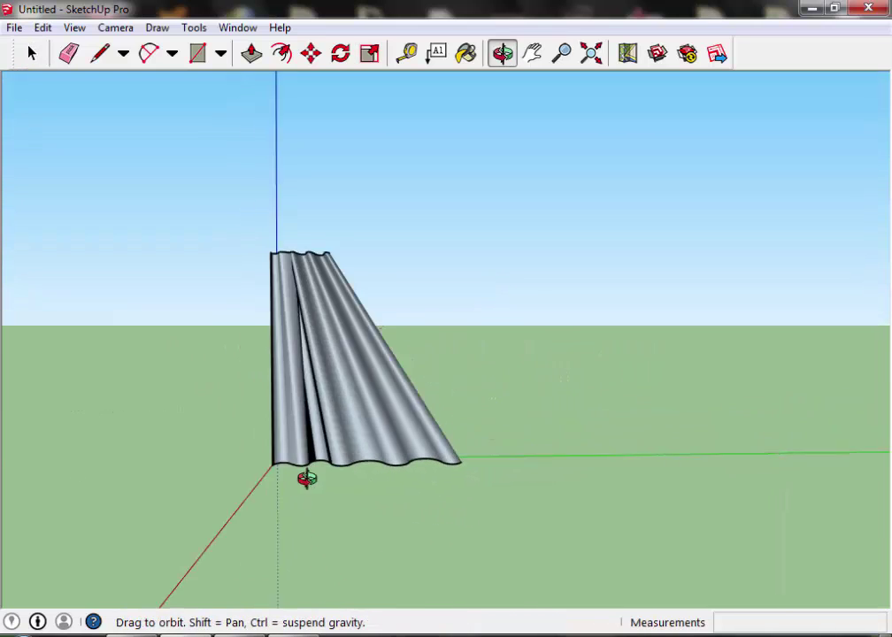
Narrow the curtain's bottom wavy edge by scaling its side grip inward
click(32, 53)
scroll(407, 469, up, 3)
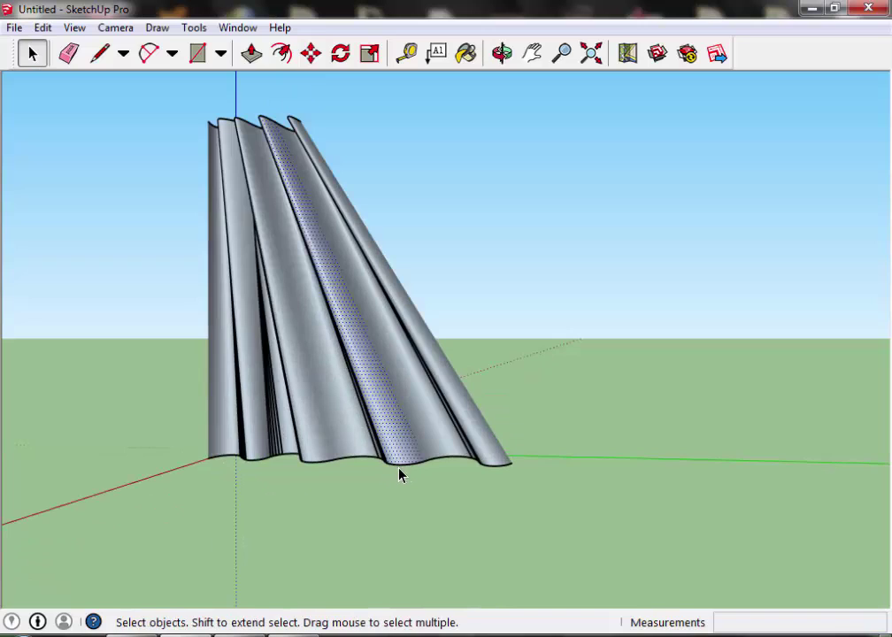
mouse_move(400, 475)
middle_down()
mouse_move(294, 278)
mouse_move(294, 338)
mouse_move(344, 405)
mouse_move(537, 552)
mouse_move(571, 490)
middle_up()
mouse_move(111, 531)
mouse_down()
mouse_move(363, 433)
mouse_move(617, 383)
mouse_up()
mouse_move(86, 569)
mouse_down()
mouse_move(677, 373)
mouse_move(631, 402)
mouse_up()
key(s)
drag(551, 432, 434, 433)
key(space)
click(396, 531)
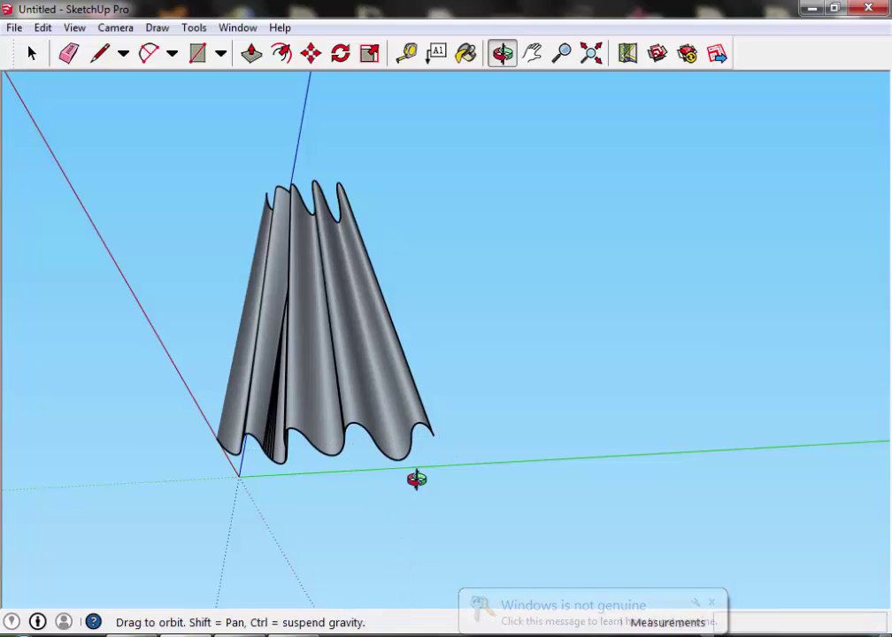
mouse_move(416, 478)
middle_down()
mouse_move(367, 361)
mouse_move(384, 428)
middle_up()
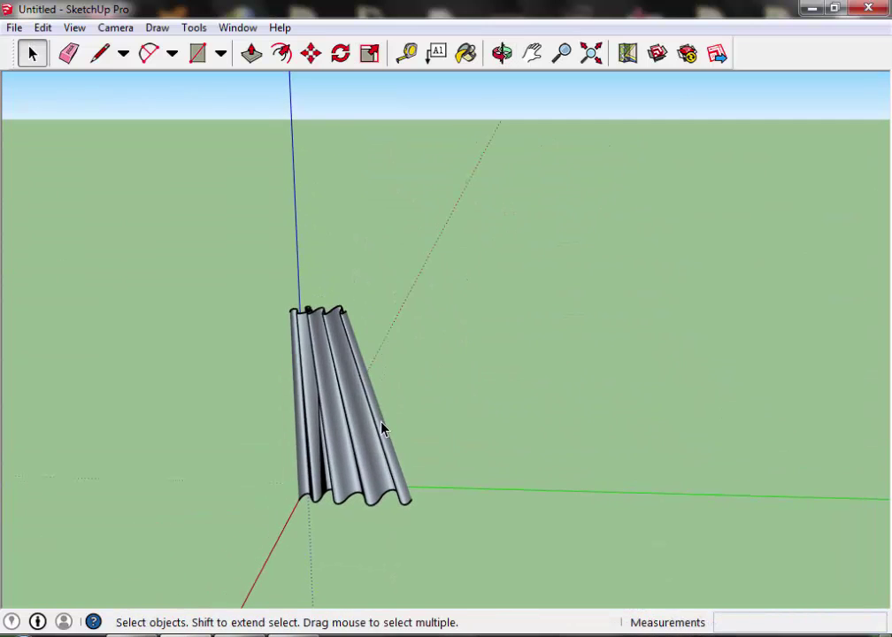
click(321, 416)
Make the pleated fabric shape into a group
triple_click(320, 416)
right_click(365, 362)
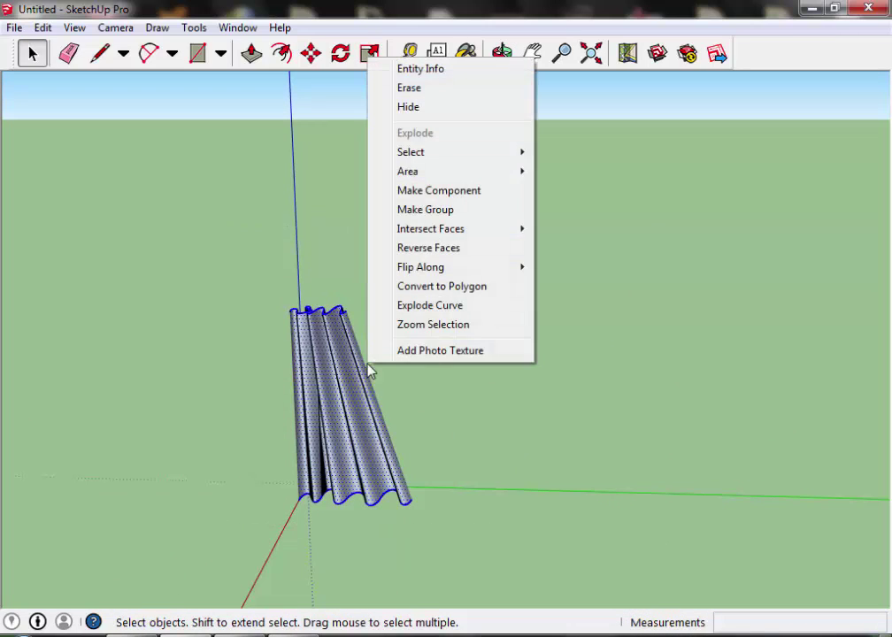
right_click(356, 389)
click(389, 237)
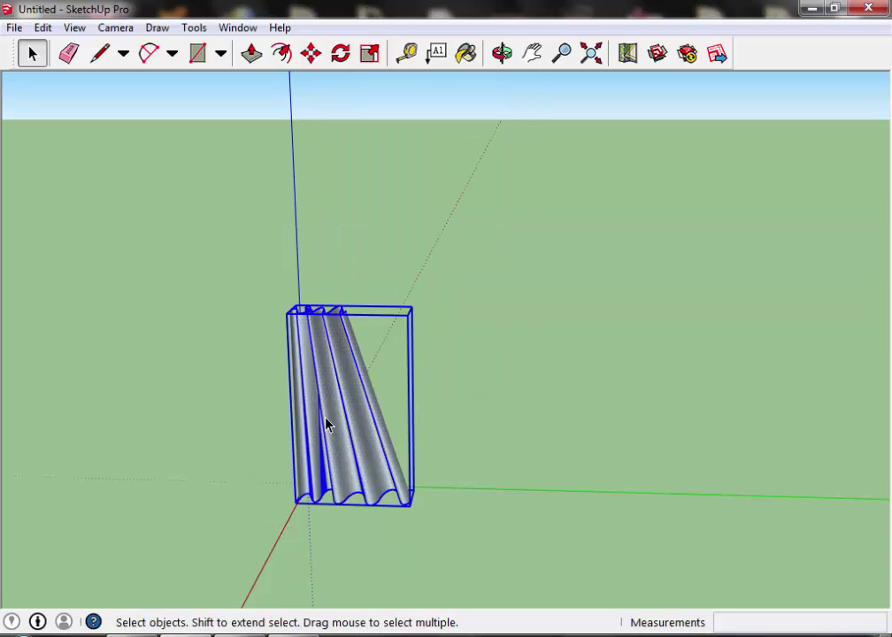
Copy the group to the right and flip the copy along its blue axis
key(m)
click(400, 545)
key(ctrl)
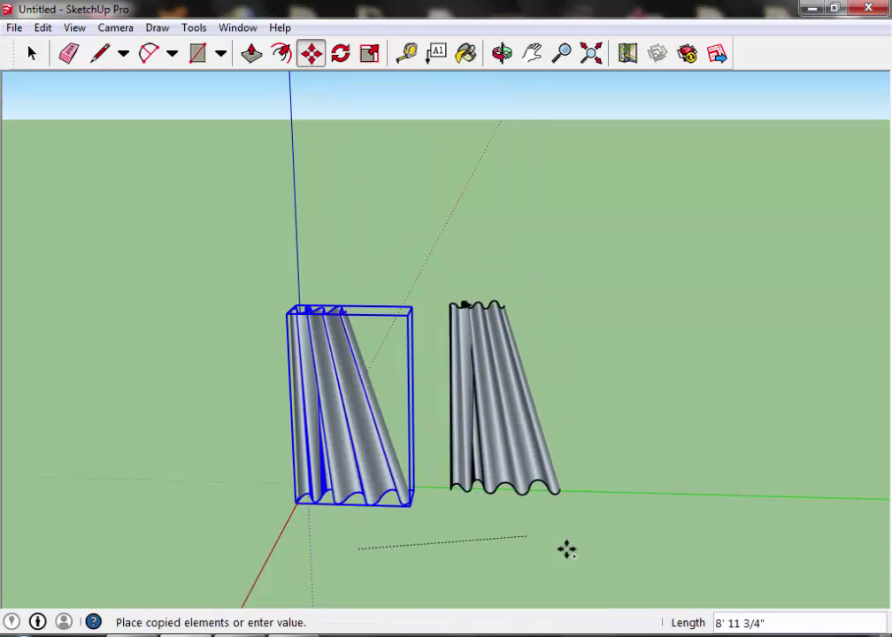
click(638, 558)
key(space)
scroll(566, 318, up, 3)
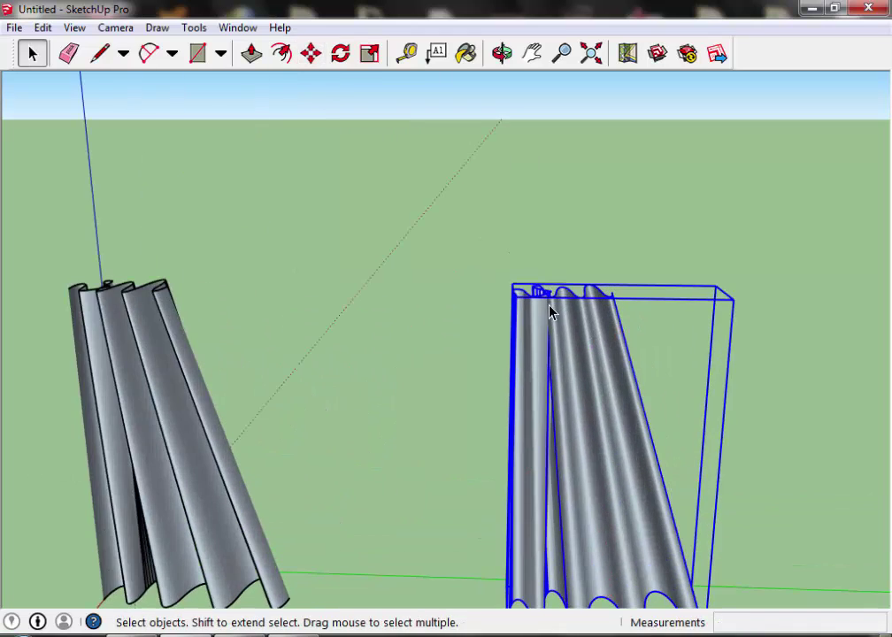
middle_click(525, 312)
right_click(555, 392)
mouse_move(609, 340)
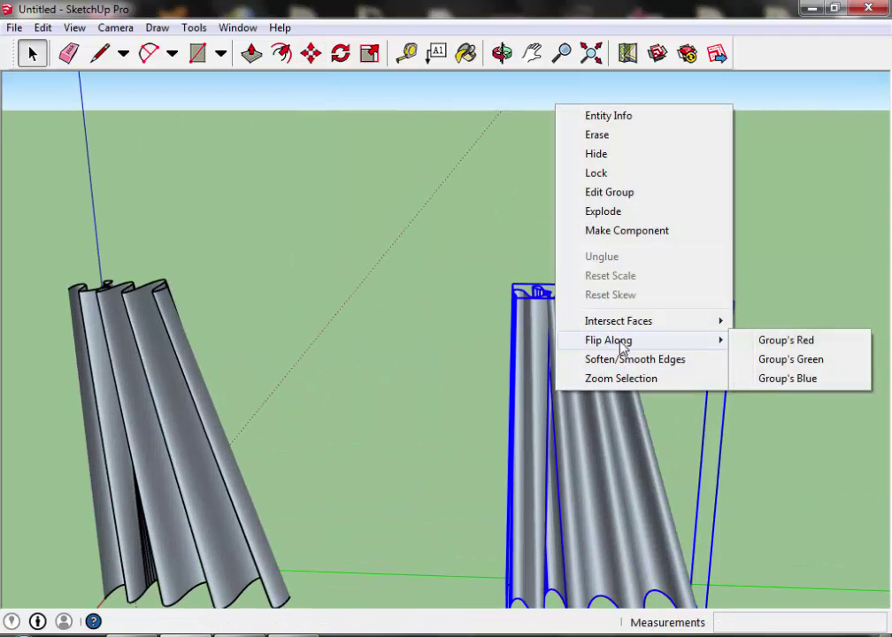
click(801, 380)
Move the flipped copy onto the original's narrow gathered end
key(m)
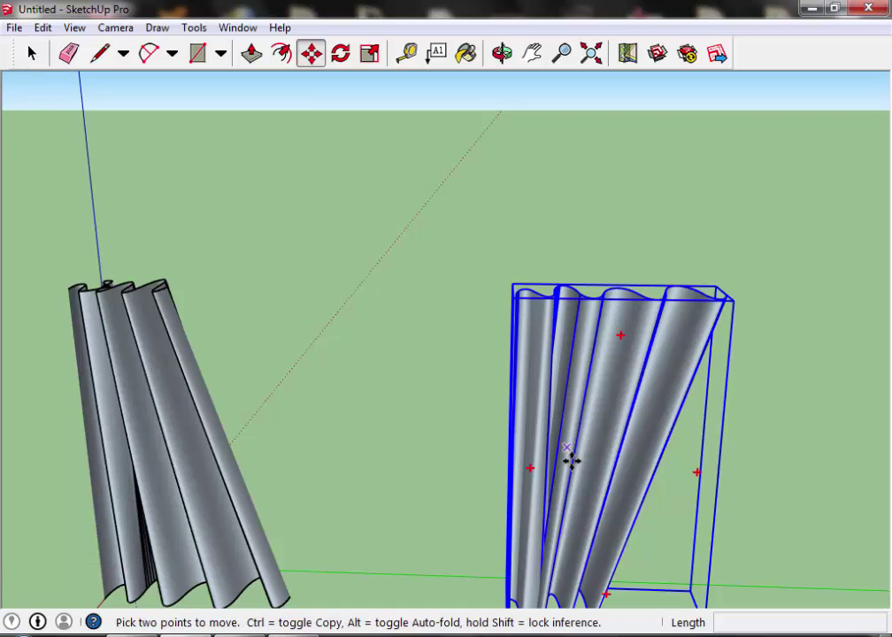
mouse_move(571, 485)
middle_down()
mouse_move(661, 452)
mouse_move(609, 400)
middle_up()
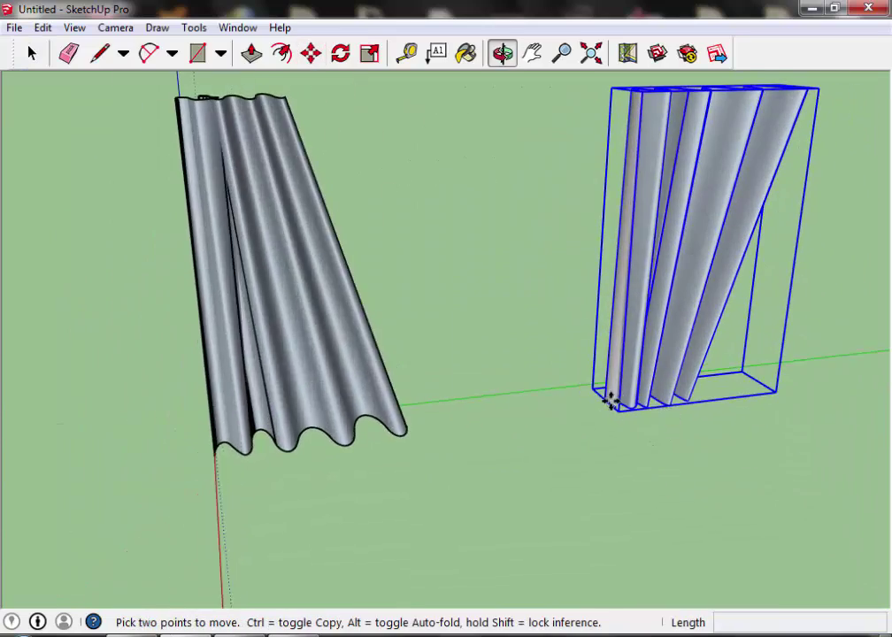
scroll(626, 416, up, 3)
scroll(624, 412, down, 3)
click(416, 319)
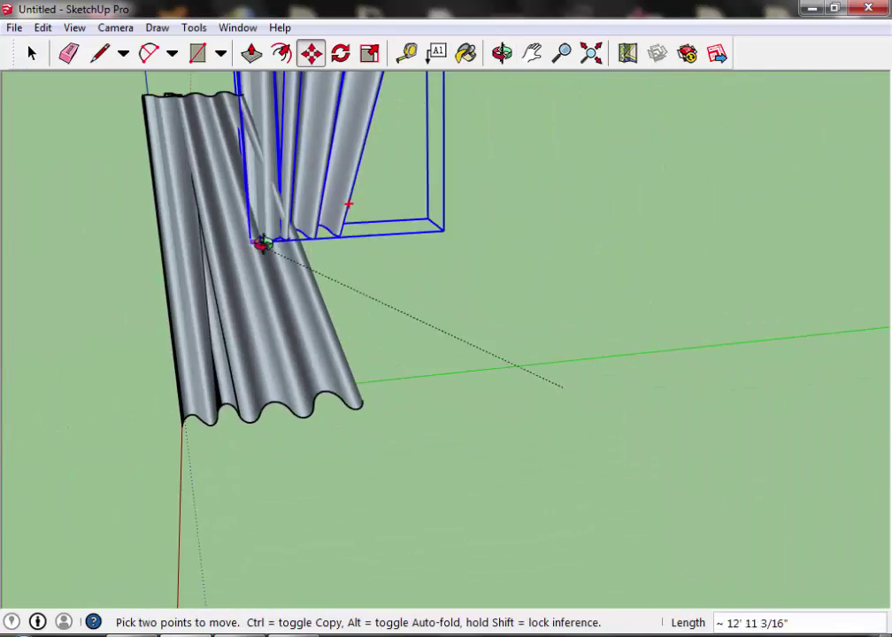
middle_drag(258, 242, 572, 404)
scroll(434, 305, up, 3)
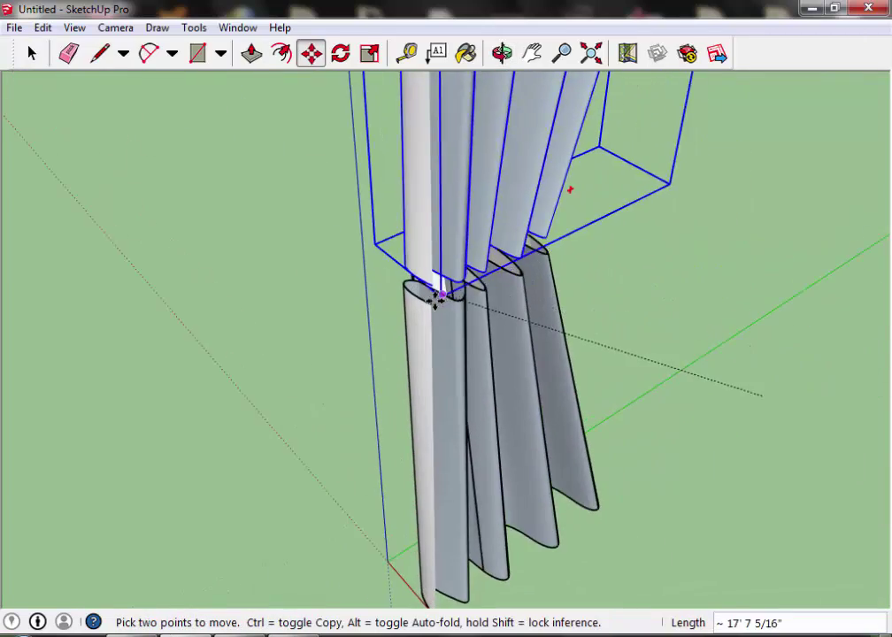
click(430, 306)
scroll(430, 306, up, 1)
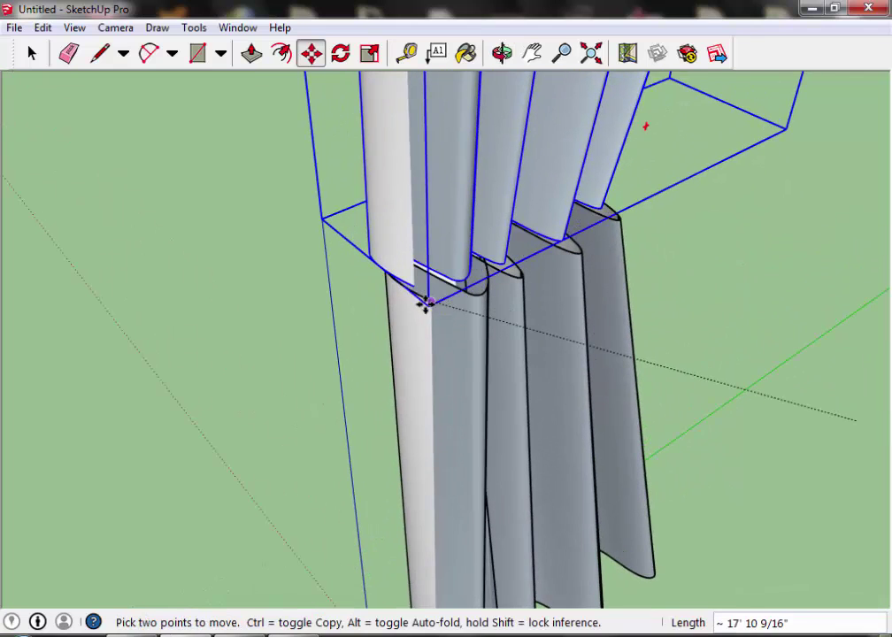
scroll(478, 354, up, 1)
scroll(470, 368, up, 1)
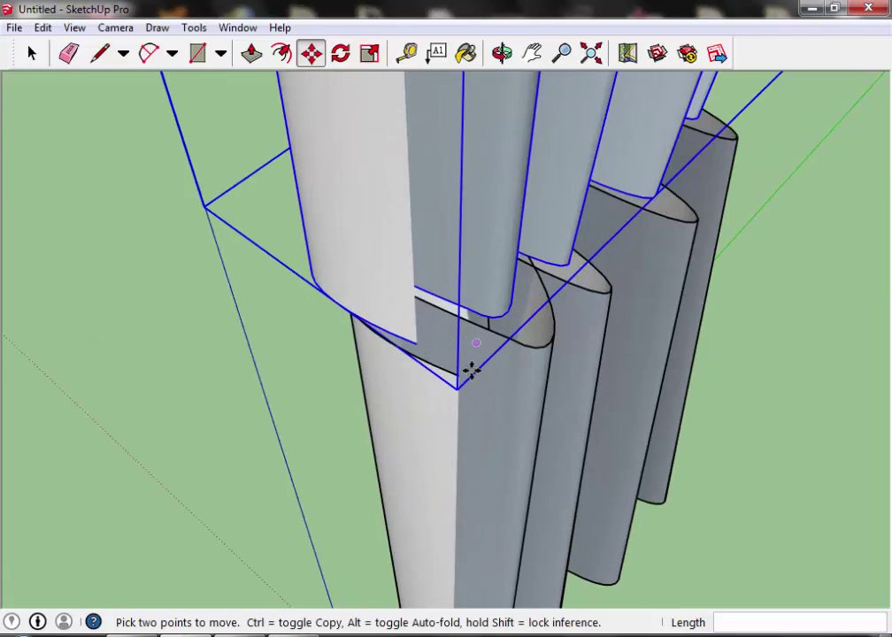
scroll(421, 377, up, 2)
Snap the copy's corner precisely onto the original's edge and check the joined curtain from the front
click(363, 309)
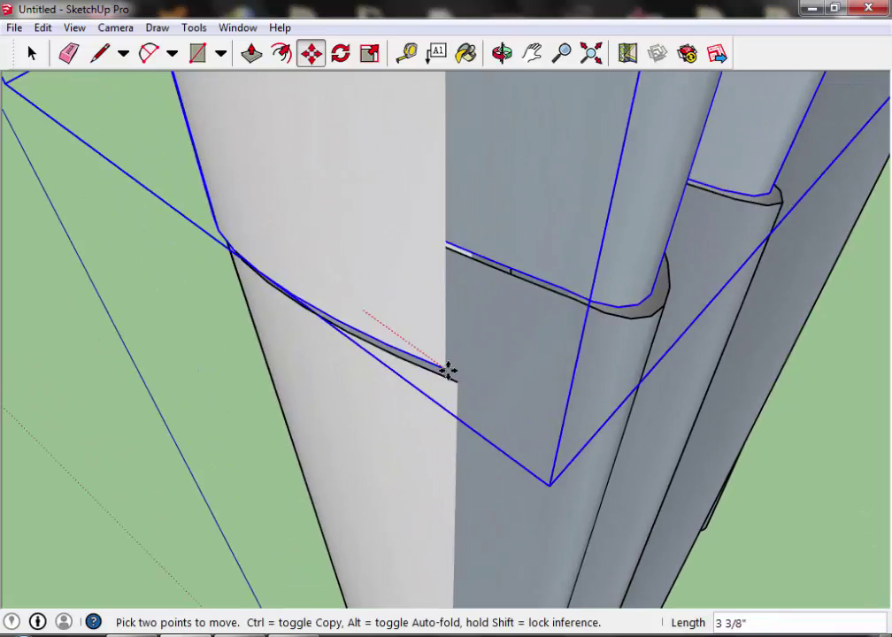
click(484, 326)
scroll(484, 326, down, 2)
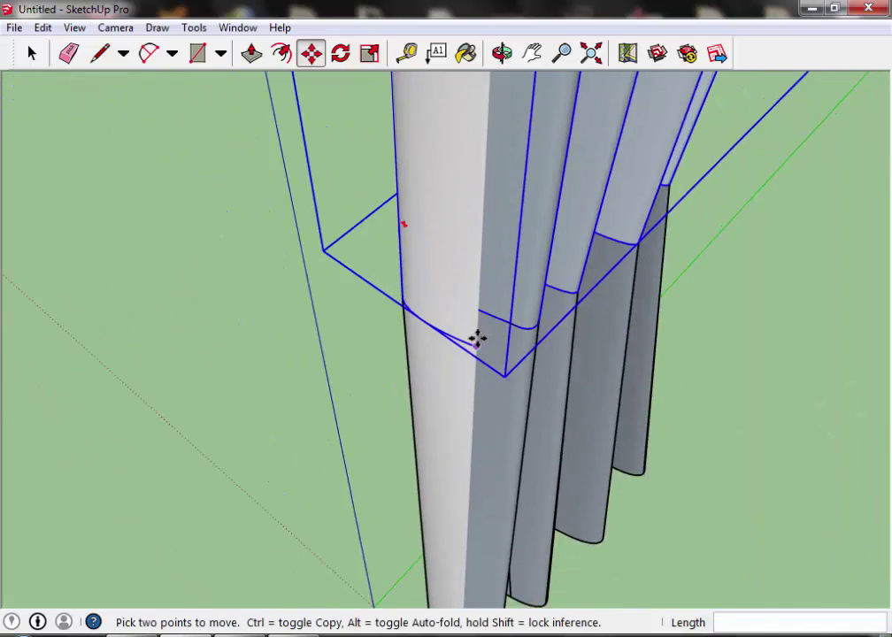
key(space)
scroll(667, 379, down, 2)
scroll(663, 381, down, 3)
mouse_move(663, 383)
middle_down()
mouse_move(619, 374)
mouse_move(325, 184)
mouse_move(424, 239)
mouse_move(591, 261)
middle_up()
Widen the upper section's top wavy edge to a green scale of 1.21
double_click(522, 217)
middle_drag(522, 217, 511, 283)
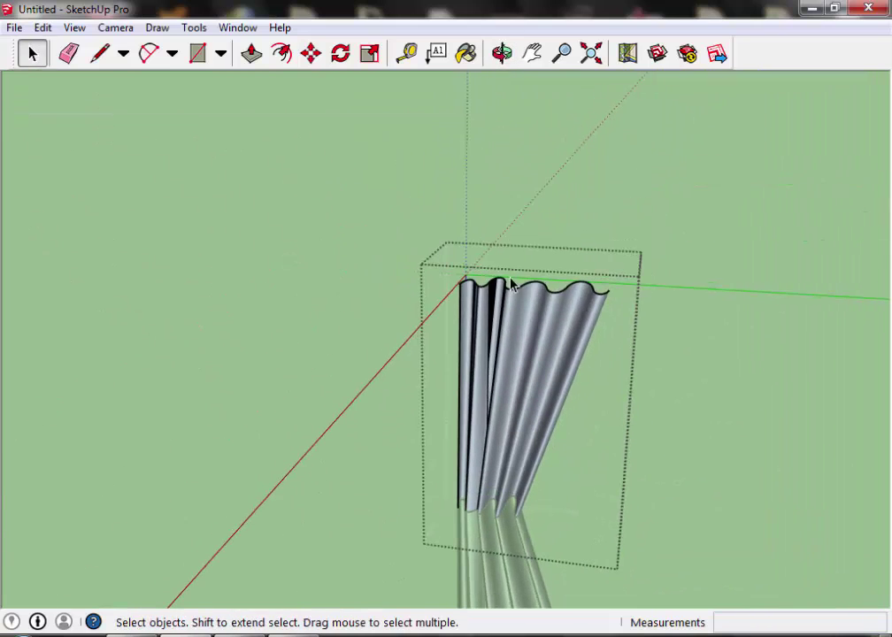
key(s)
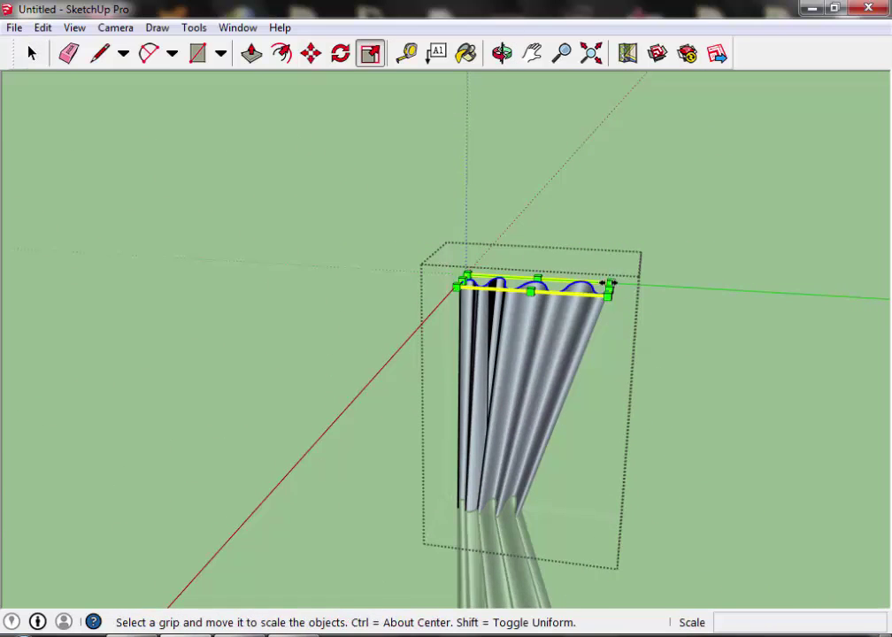
scroll(628, 305, up, 2)
drag(610, 280, 683, 306)
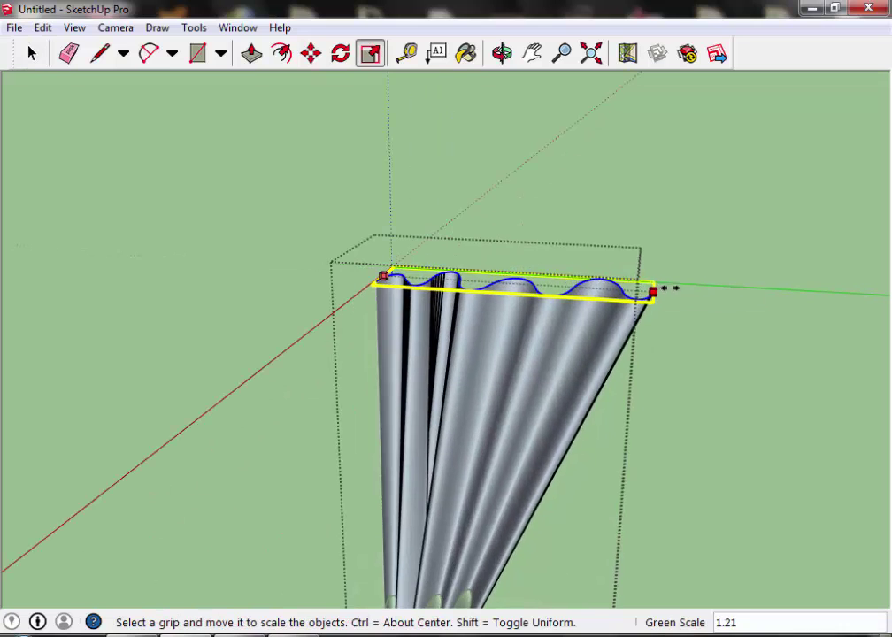
scroll(528, 352, down, 3)
key(space)
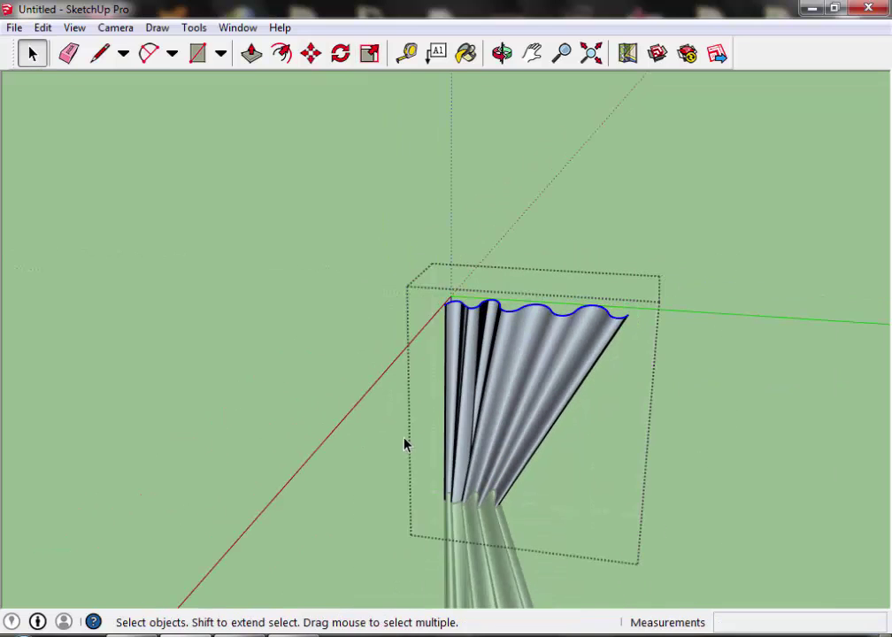
click(404, 443)
mouse_move(404, 442)
middle_down()
mouse_move(400, 376)
mouse_move(354, 237)
mouse_move(389, 304)
middle_up()
scroll(354, 238, down, 3)
click(416, 269)
scroll(426, 267, up, 2)
Group the upper and lower curtain parts into one curtain
scroll(353, 372, up, 1)
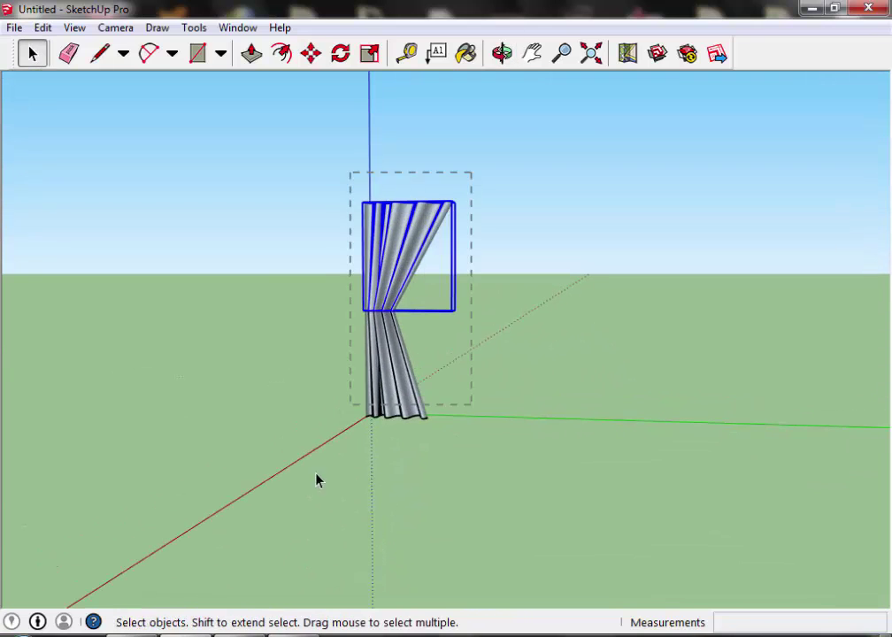
shift+click(398, 342)
right_click(390, 363)
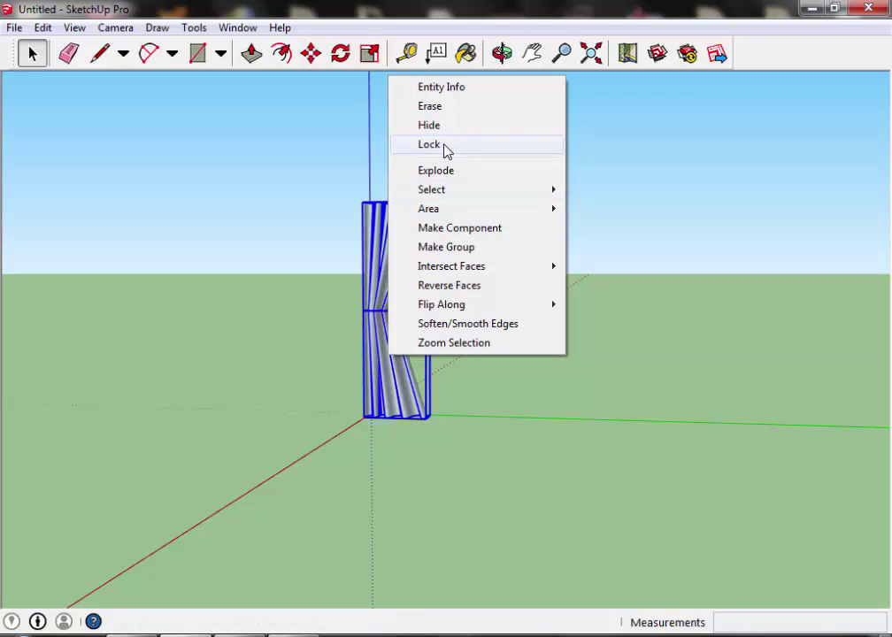
click(447, 248)
Copy the curtain to the right and flip the copy along its green axis
key(m)
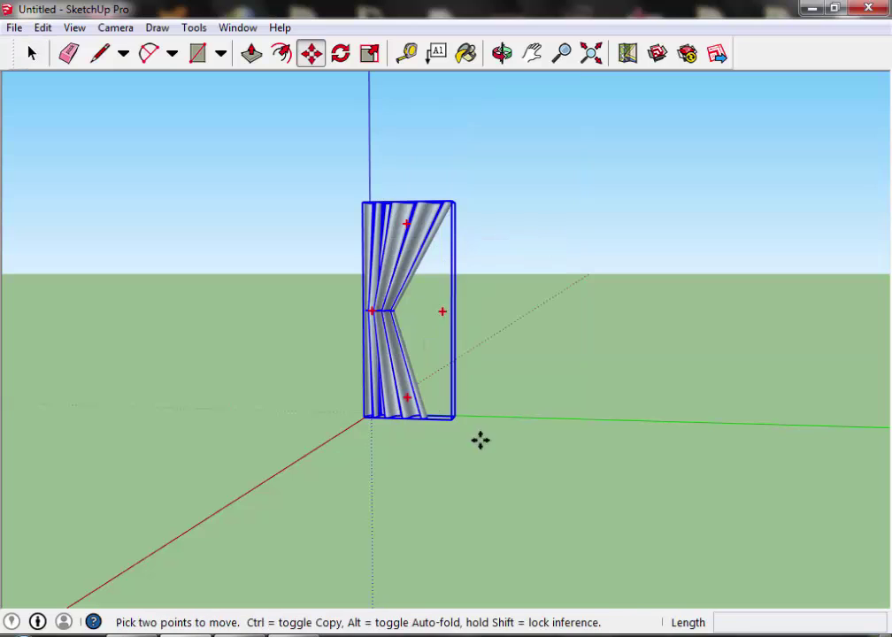
click(469, 452)
key(ctrl)
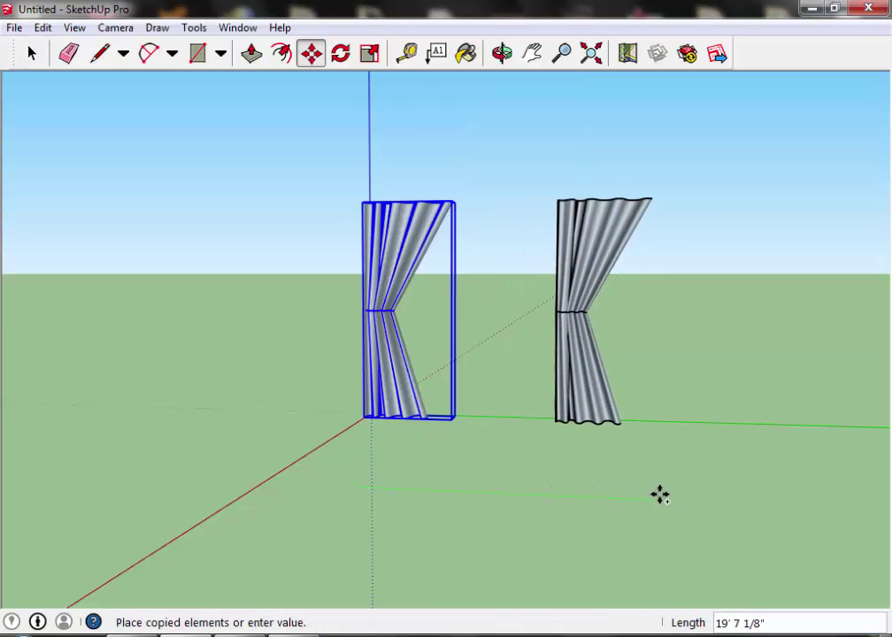
click(702, 497)
key(space)
right_click(618, 384)
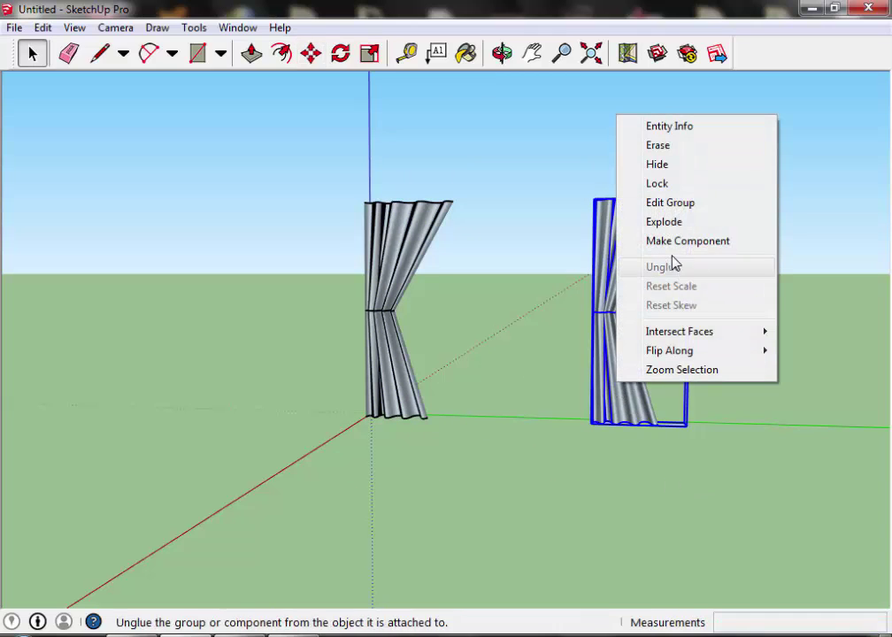
mouse_move(670, 350)
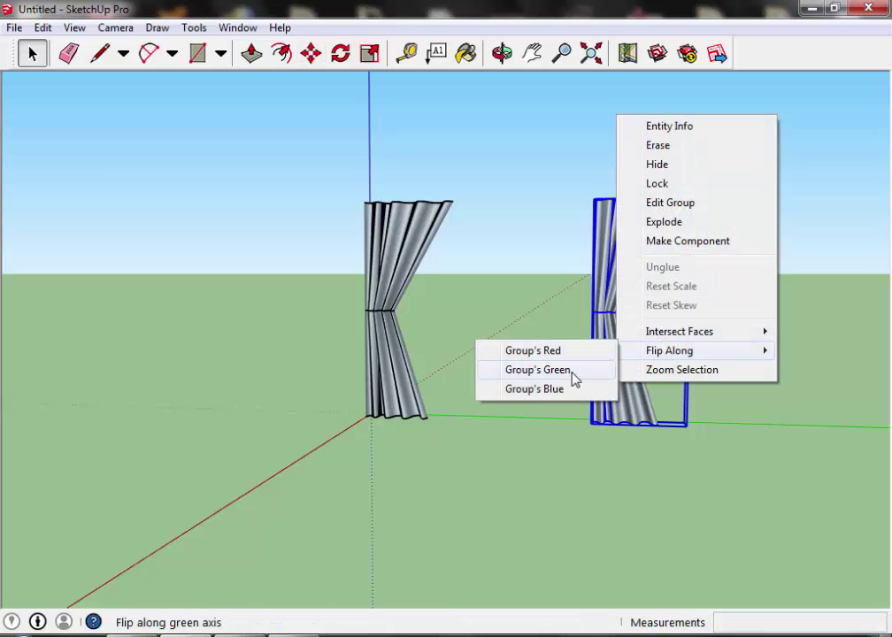
click(573, 370)
click(576, 470)
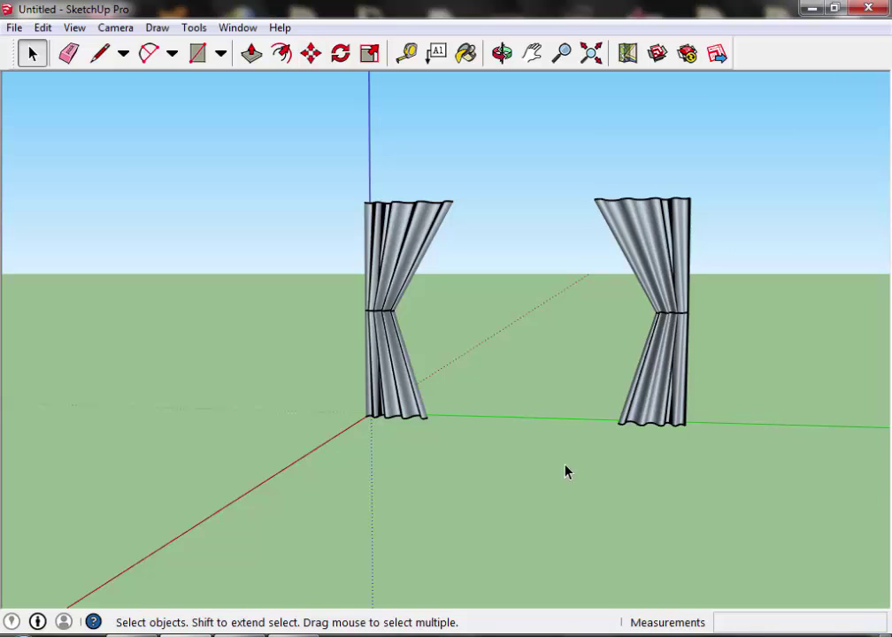
Move the right curtain closer to the left one and view the pair from the right (F4)
click(655, 266)
key(m)
click(660, 496)
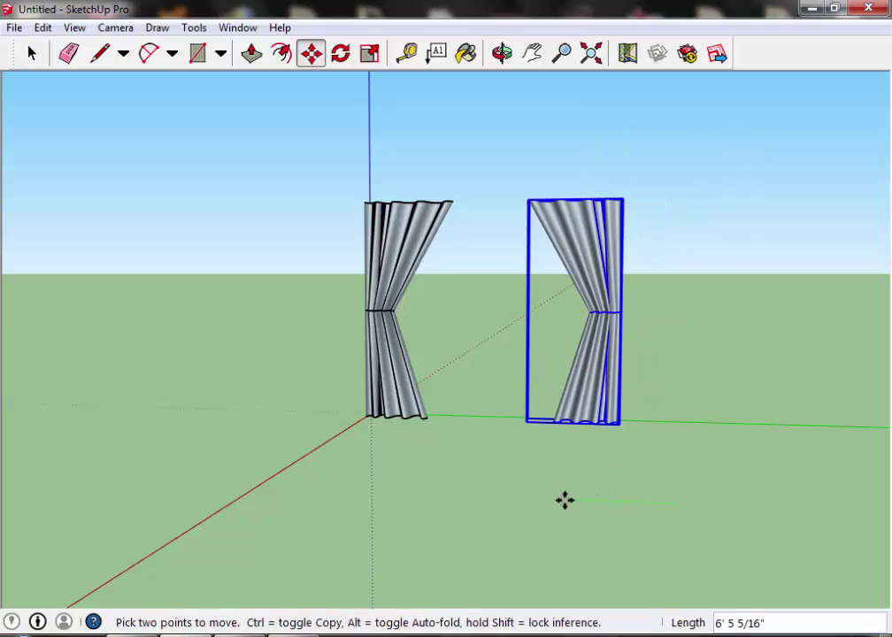
click(531, 494)
key(space)
click(479, 484)
mouse_move(480, 484)
middle_down()
mouse_move(428, 452)
mouse_move(493, 470)
middle_up()
key(F4)
key(space)
Pick the red Color_A08 swatch from the Materials Colors collection
scroll(524, 296, up, 2)
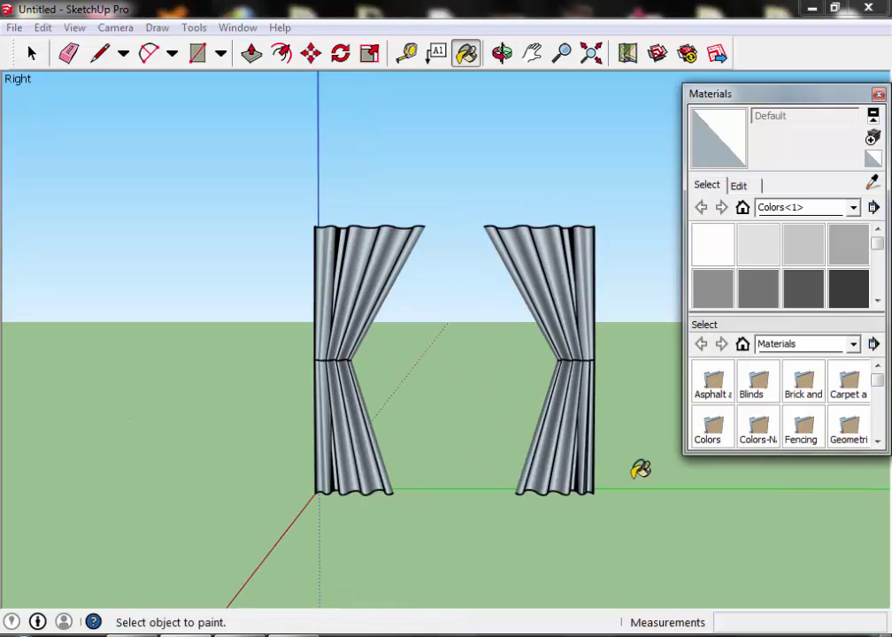
click(877, 303)
click(879, 304)
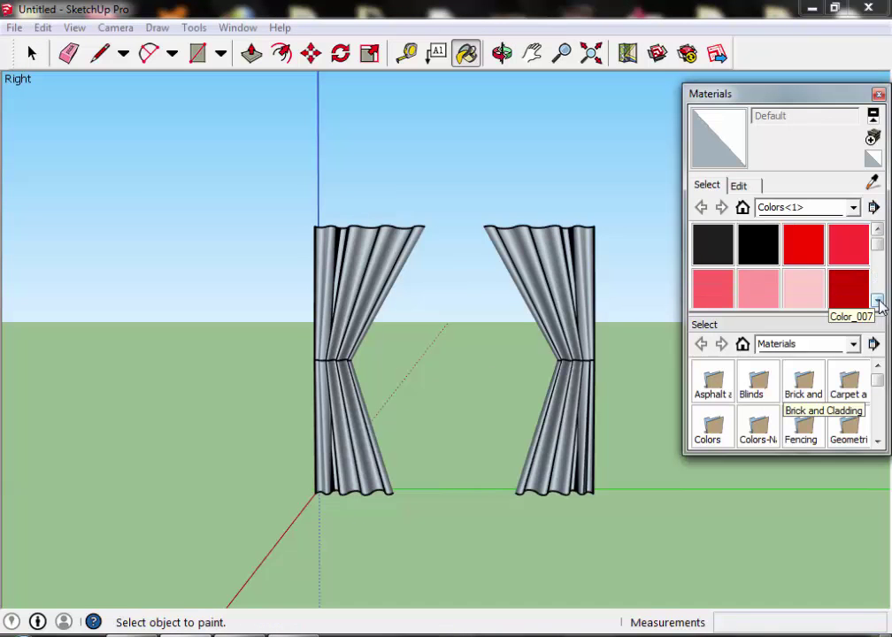
click(878, 298)
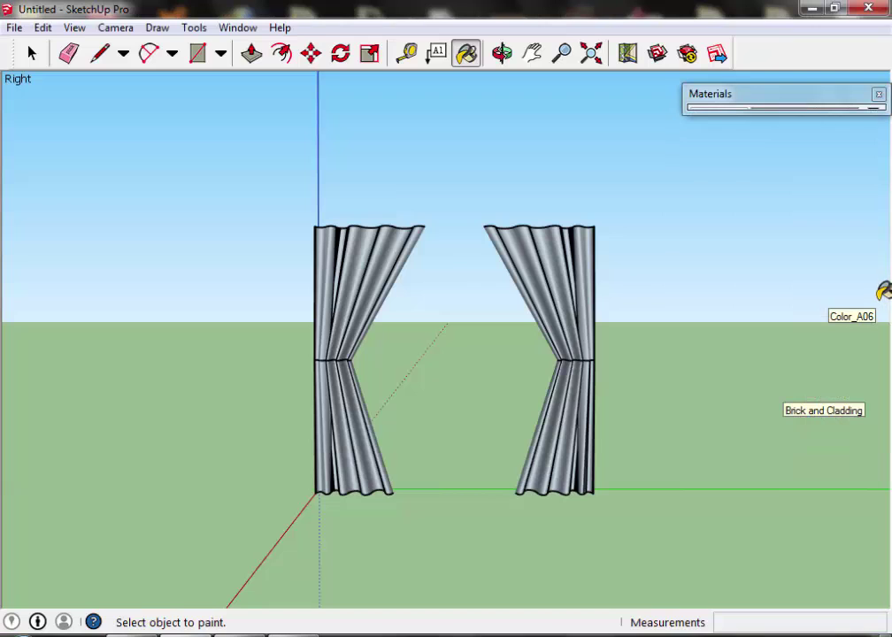
key(space)
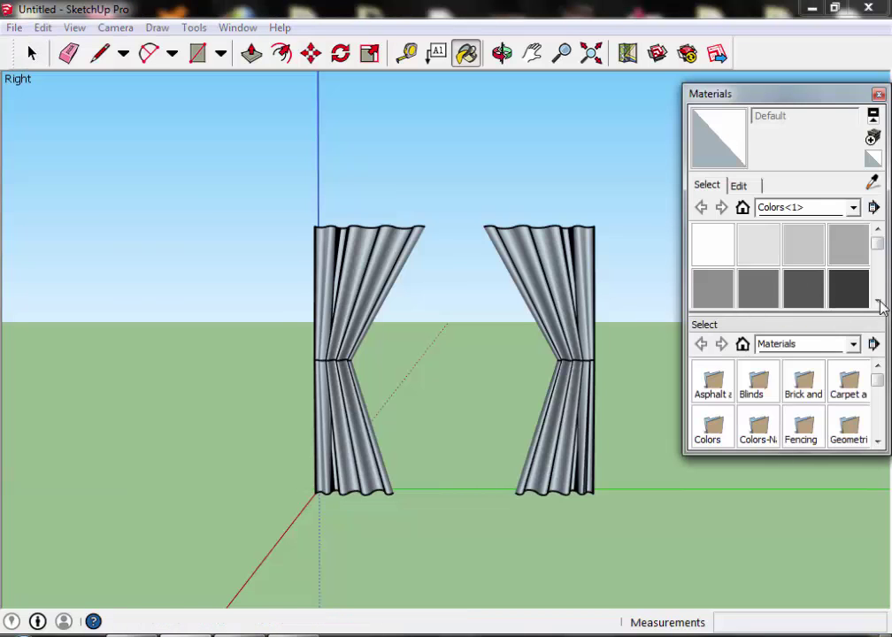
click(877, 301)
click(877, 301)
click(877, 301)
click(759, 265)
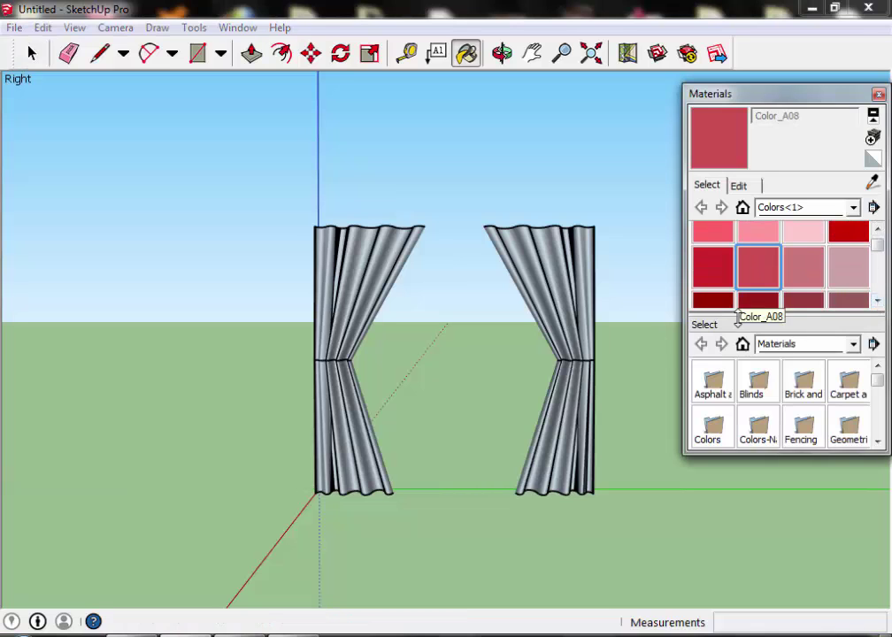
Paint the right and left curtains red, then orbit to a near-front view
click(566, 291)
click(371, 268)
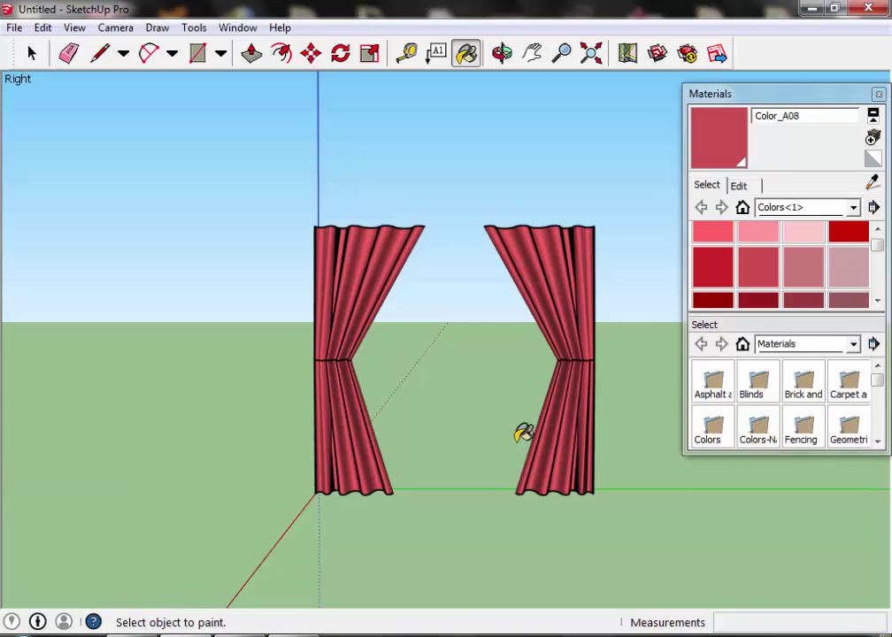
key(space)
mouse_move(417, 392)
middle_down()
mouse_move(658, 494)
mouse_move(639, 476)
mouse_move(433, 464)
mouse_move(691, 444)
mouse_move(255, 408)
mouse_move(187, 449)
mouse_move(151, 458)
mouse_move(212, 454)
mouse_move(159, 365)
middle_up()
scroll(139, 372, up, 3)
scroll(145, 368, up, 1)
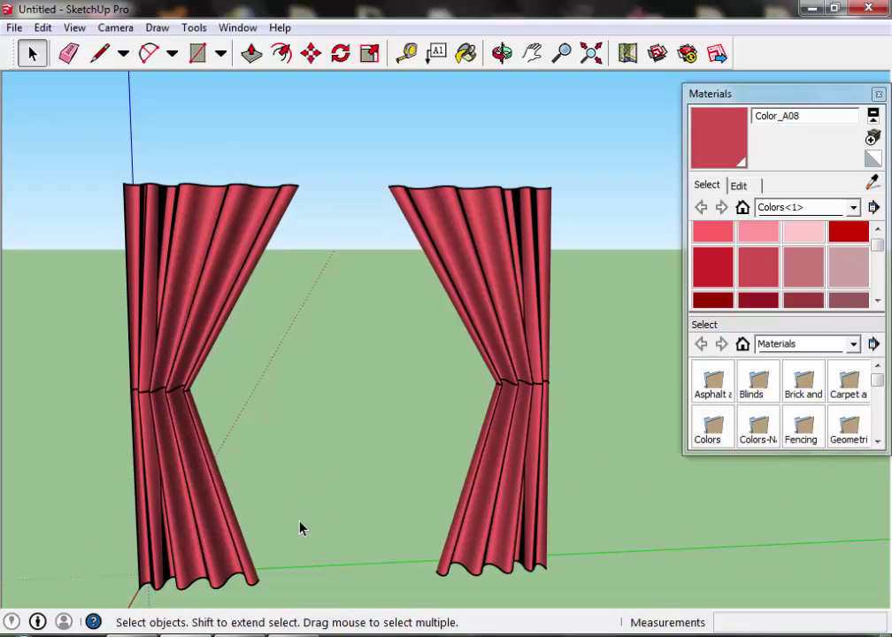